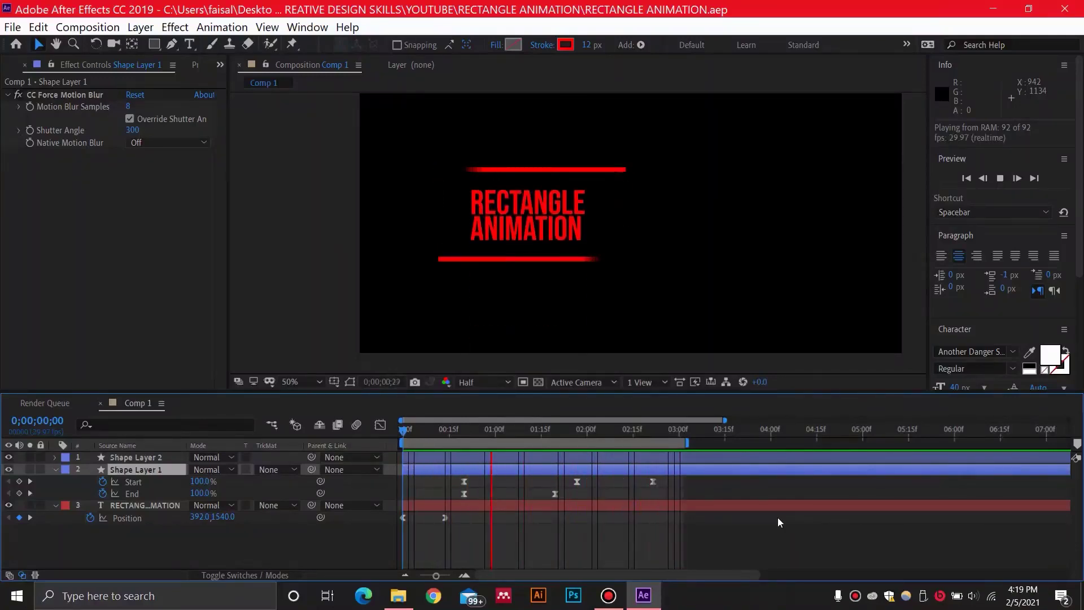
Step: Preview and scrub Comp 1's rectangle animation between 0;00;00;18 and 0;00;01;20 to inspect the trim
key("space")
left_click(559, 432)
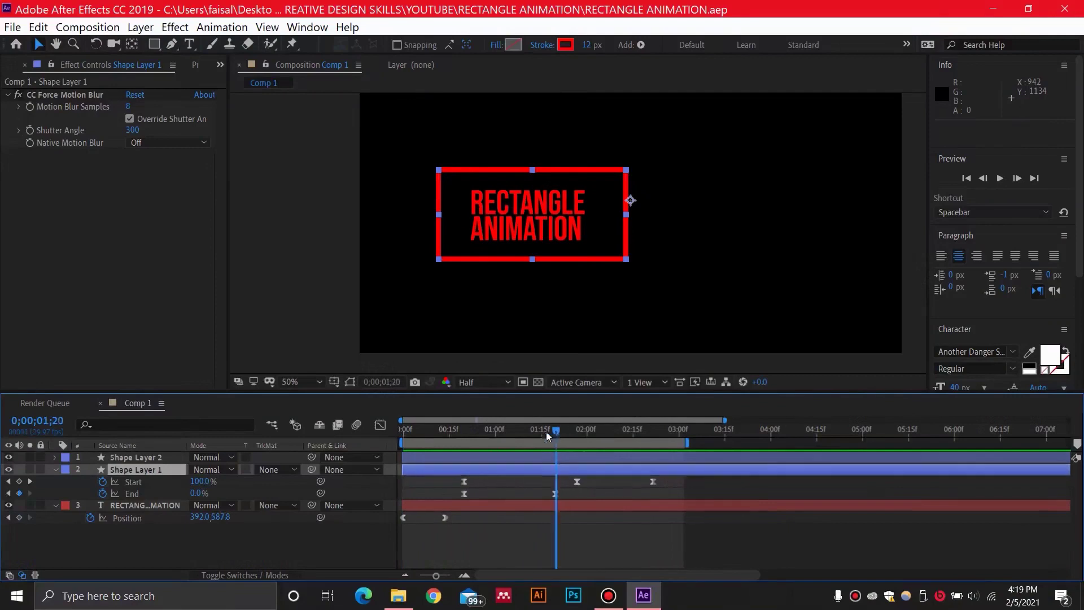
left_click_drag(547, 432, 459, 435)
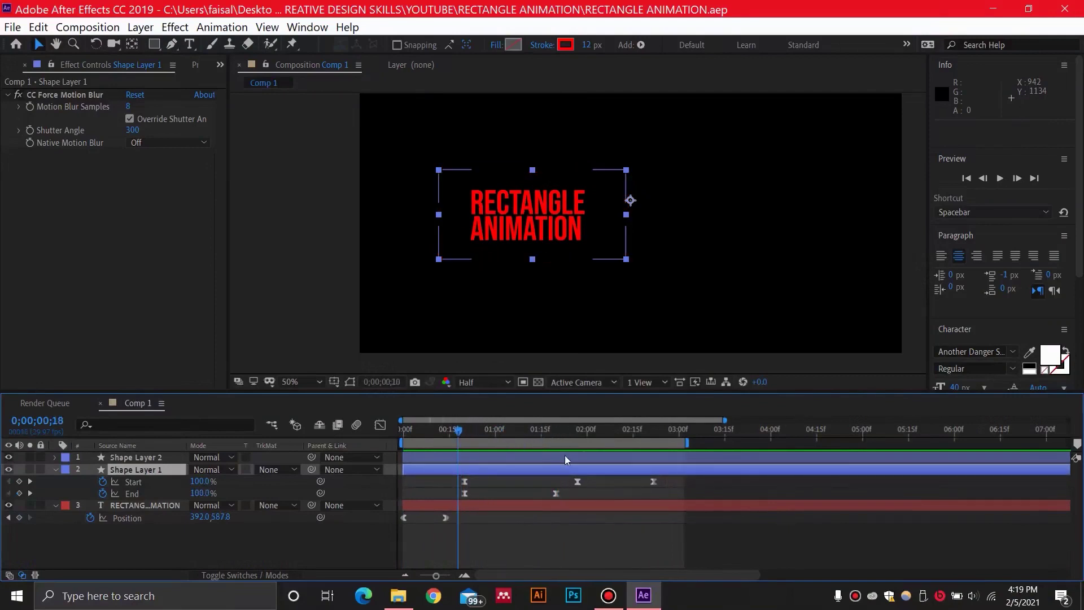
key("space")
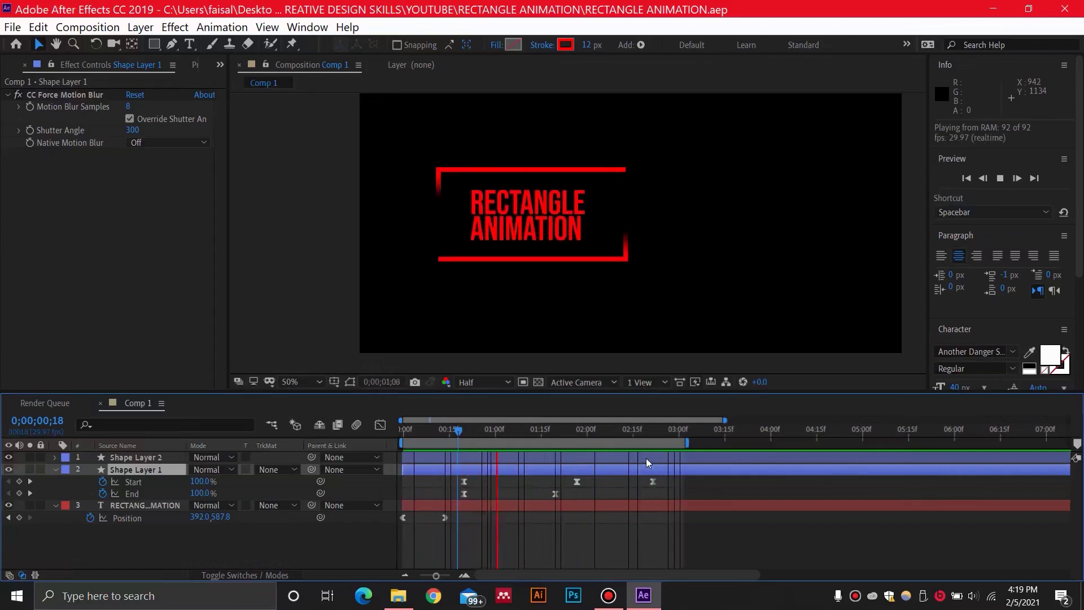
key("space")
left_click_drag(530, 432, 633, 432)
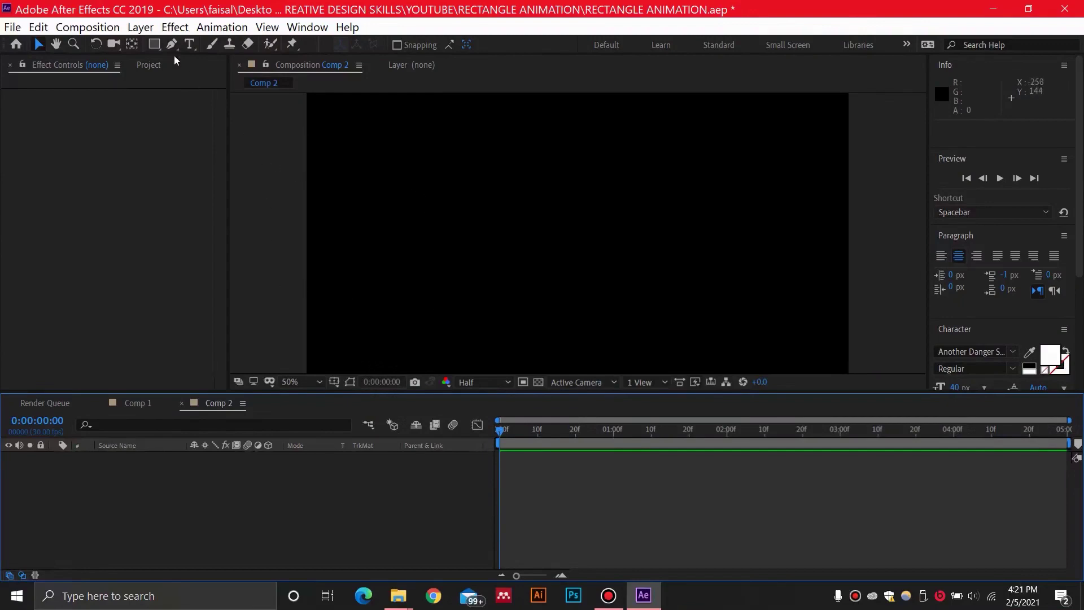
Step: Add a new shape layer to Comp 2 and draw a rectangle with the Rectangle tool
right_click(131, 508)
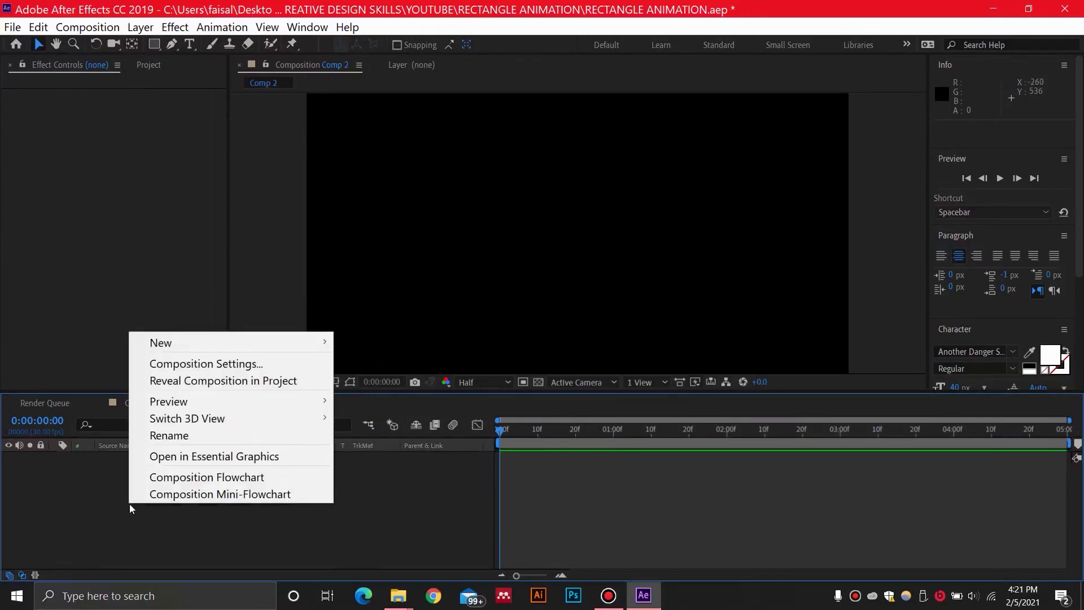
mouse_move(286, 343)
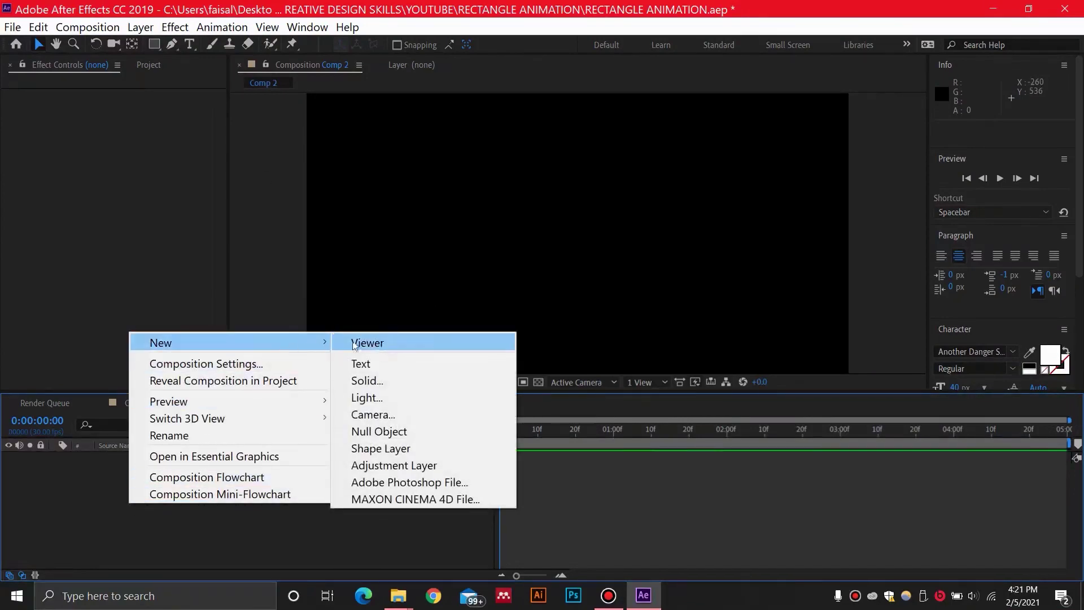
left_click(384, 448)
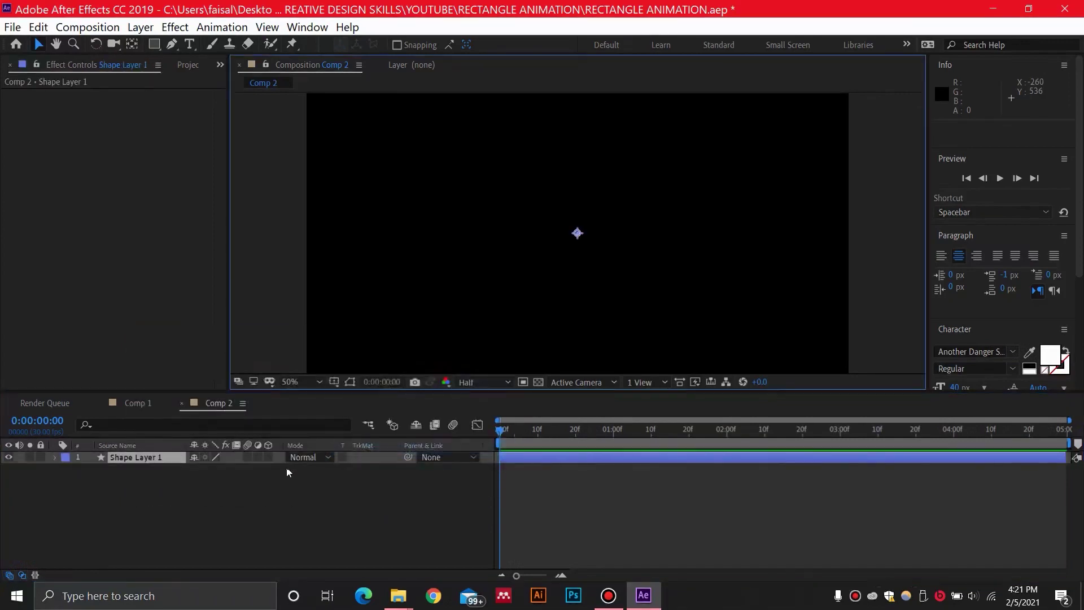
key("q")
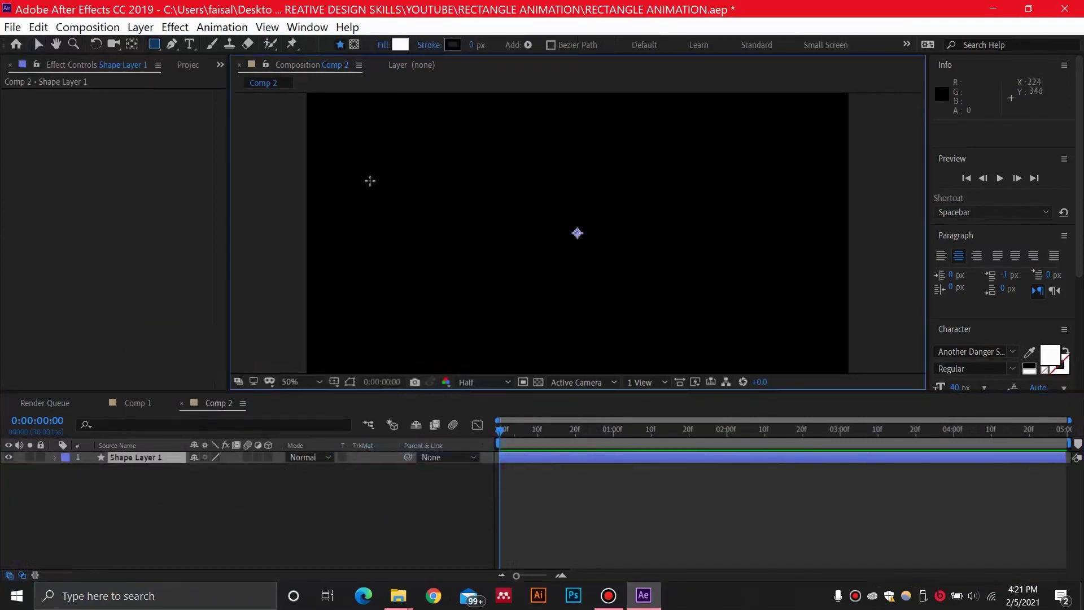
left_click_drag(369, 184, 588, 288)
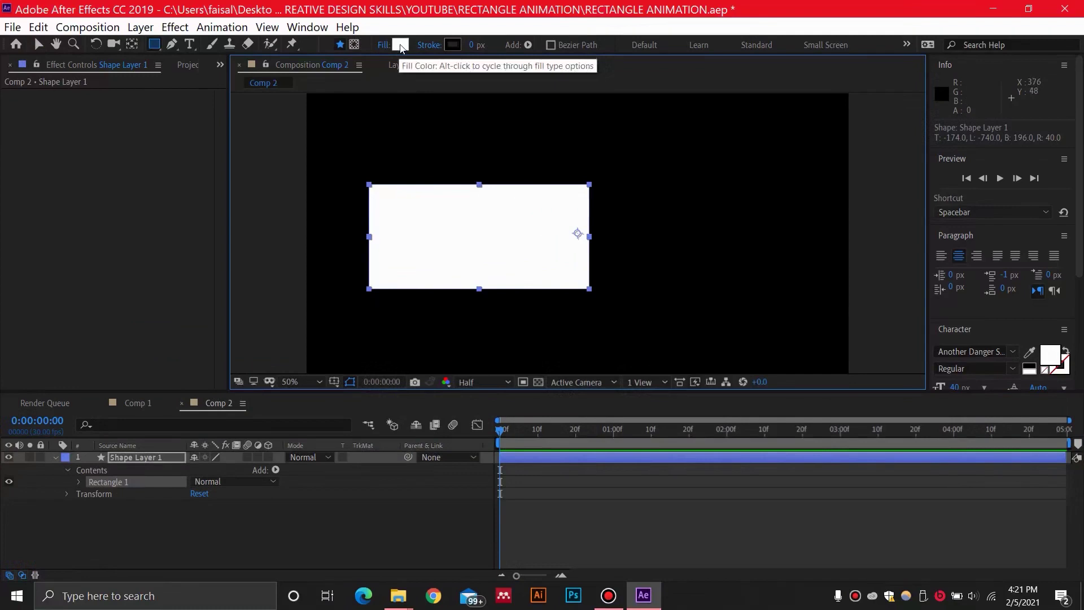
Step: Set the rectangle's fill to None and give it a 12 px pure red (FF0000) stroke
left_click(400, 46, "alt")
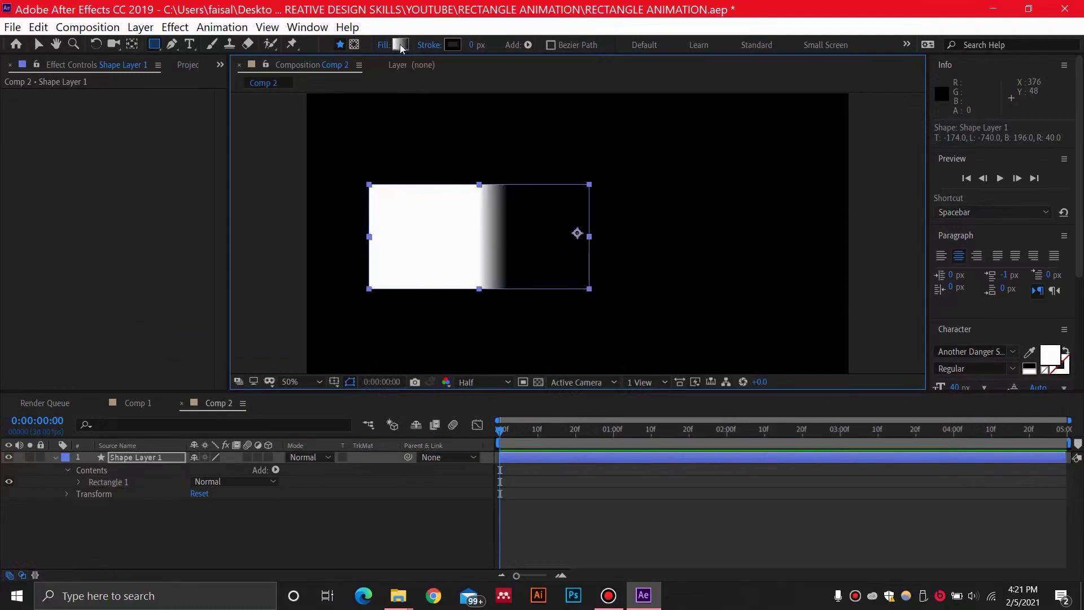
left_click(401, 47, "alt")
left_click(400, 46, "alt")
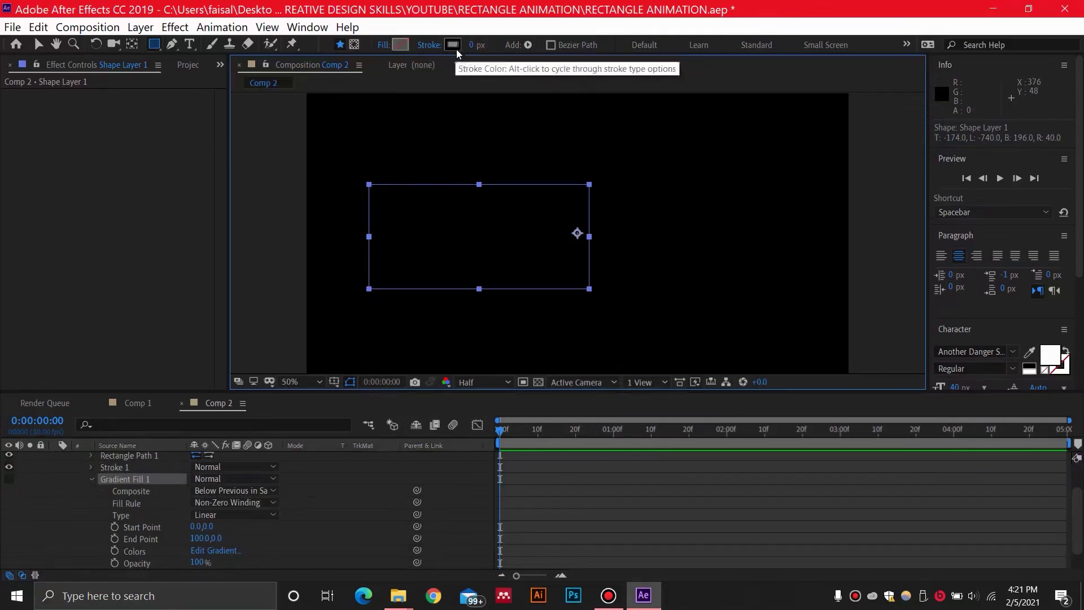
left_click(477, 45)
type("12")
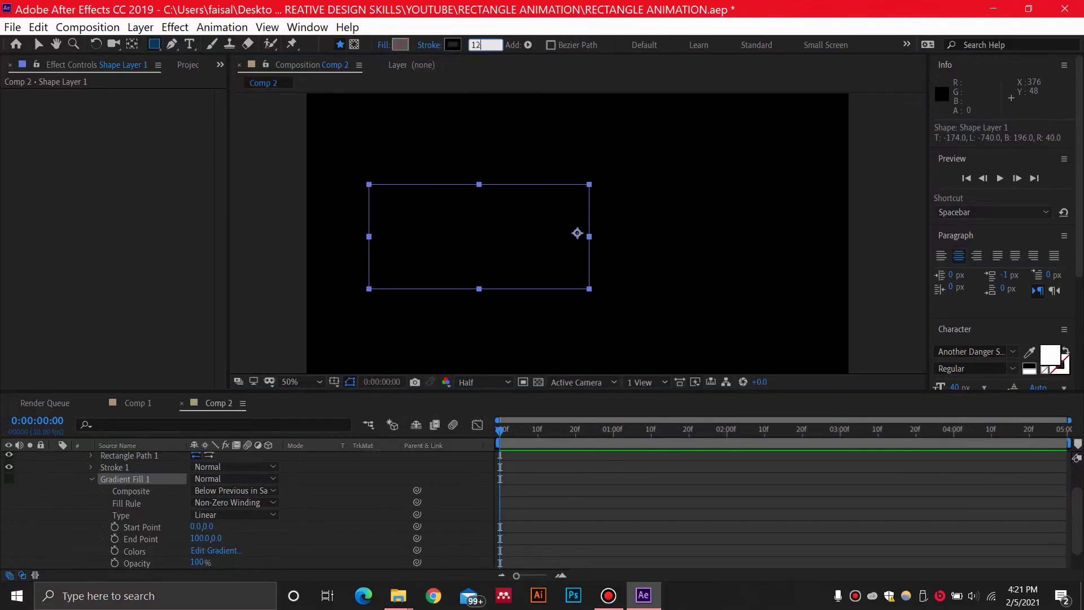
key("Return")
left_click(452, 44)
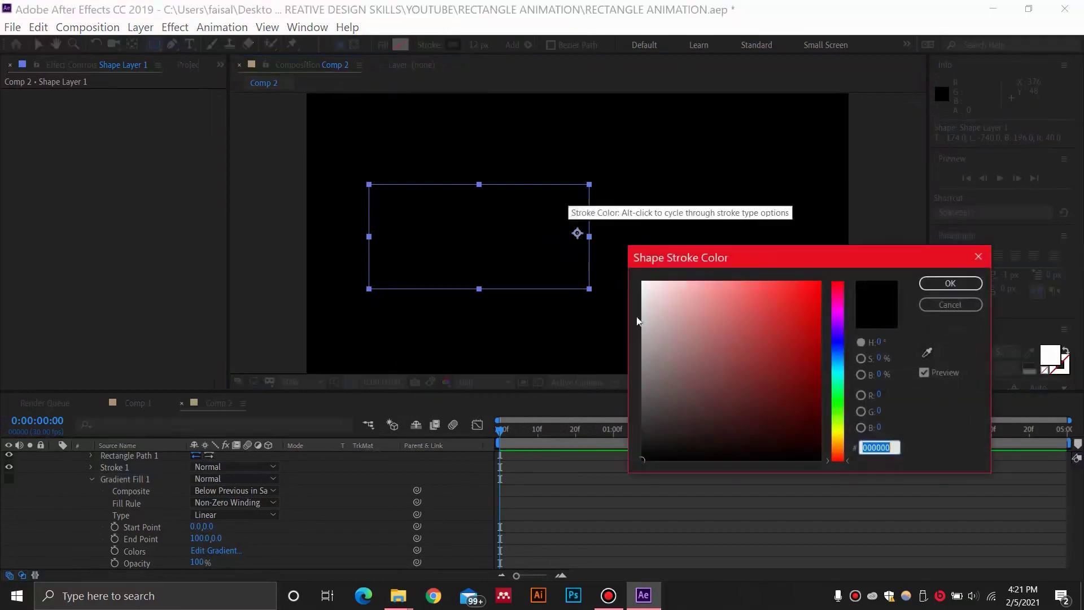
left_click_drag(692, 328, 902, 236)
left_click(947, 284)
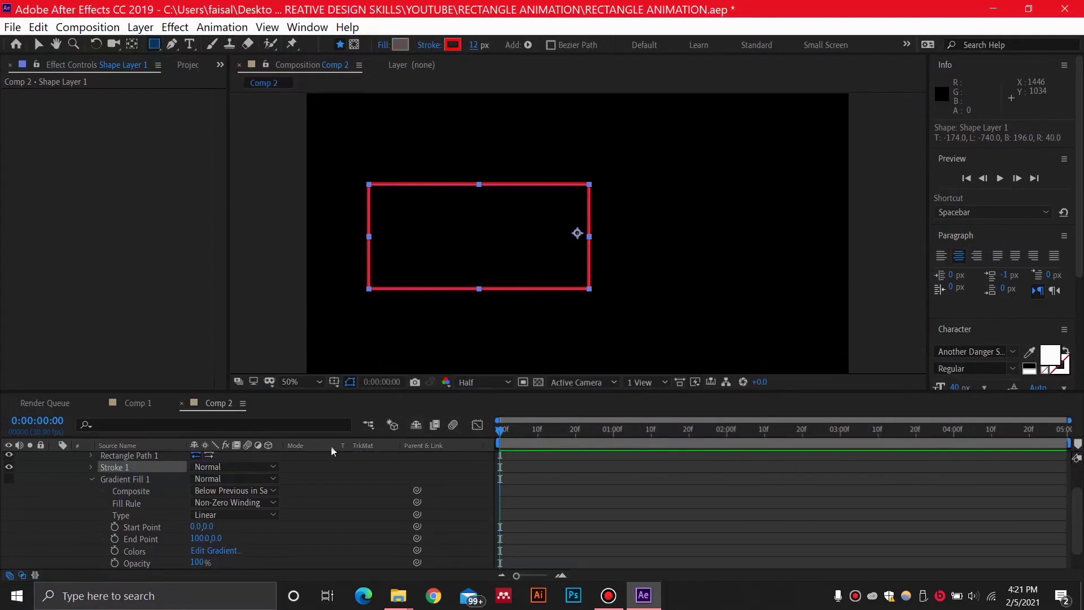
scroll(229, 504, "up", 3)
Step: Add Trim Paths to Shape Layer 1's rectangle and reveal its Start, End and Offset settings
left_click(55, 457)
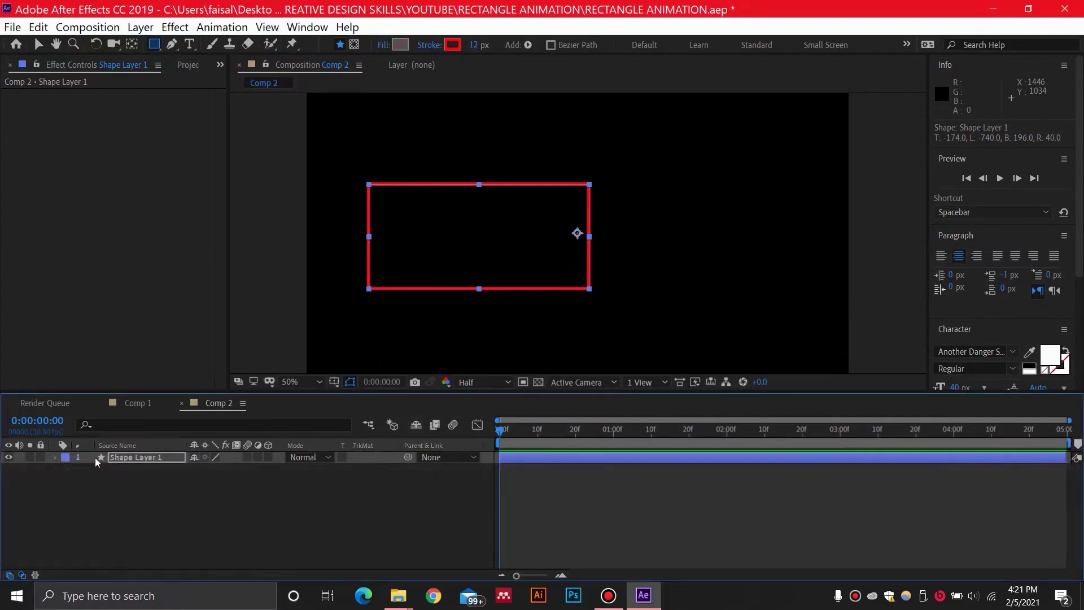
left_click(54, 458)
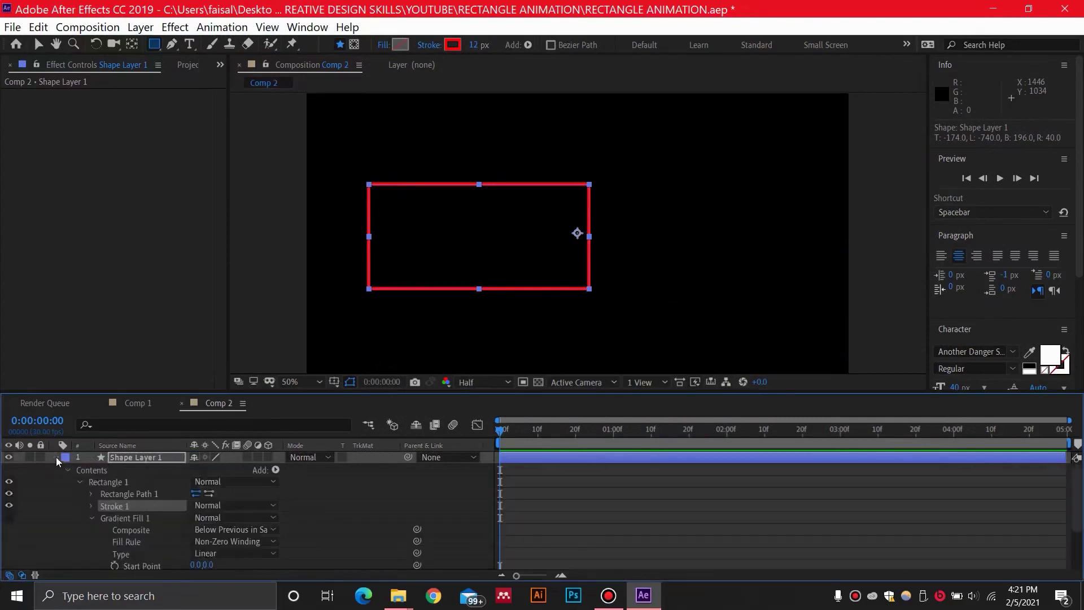
left_click(276, 471)
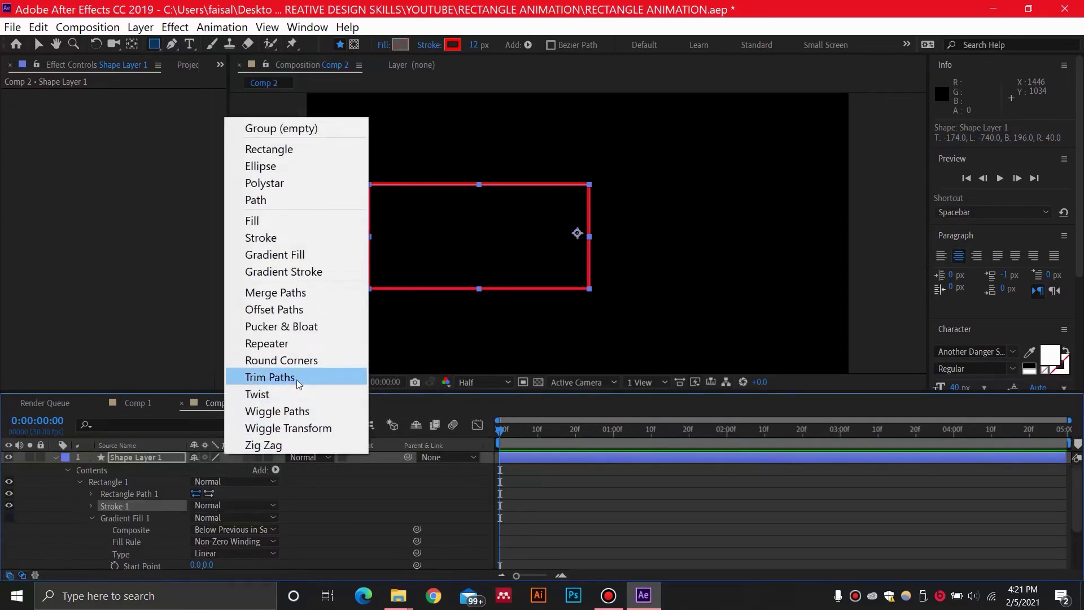
left_click(270, 377)
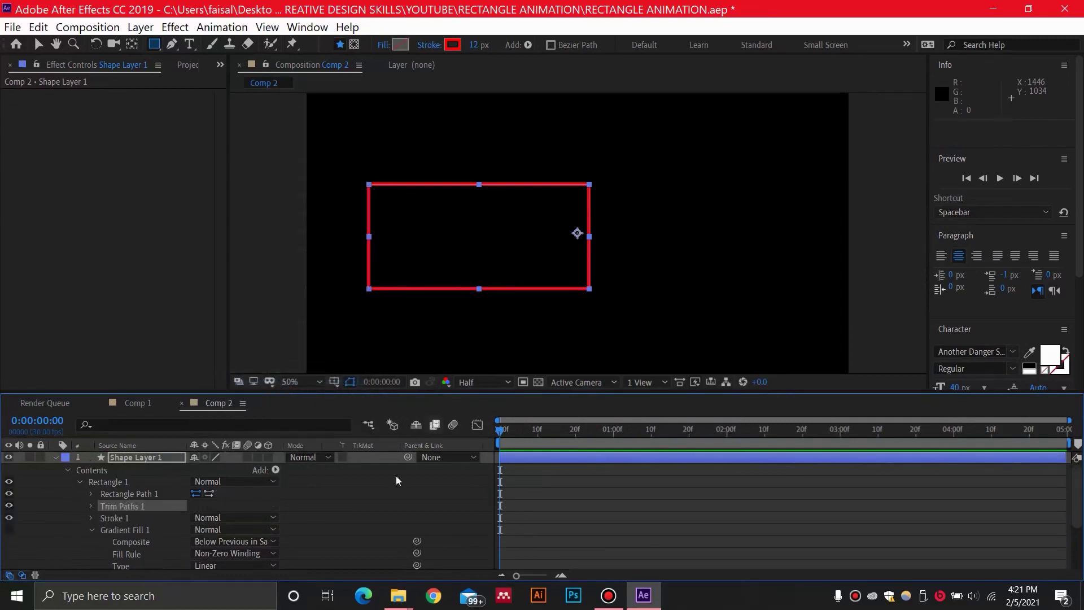
left_click(91, 506)
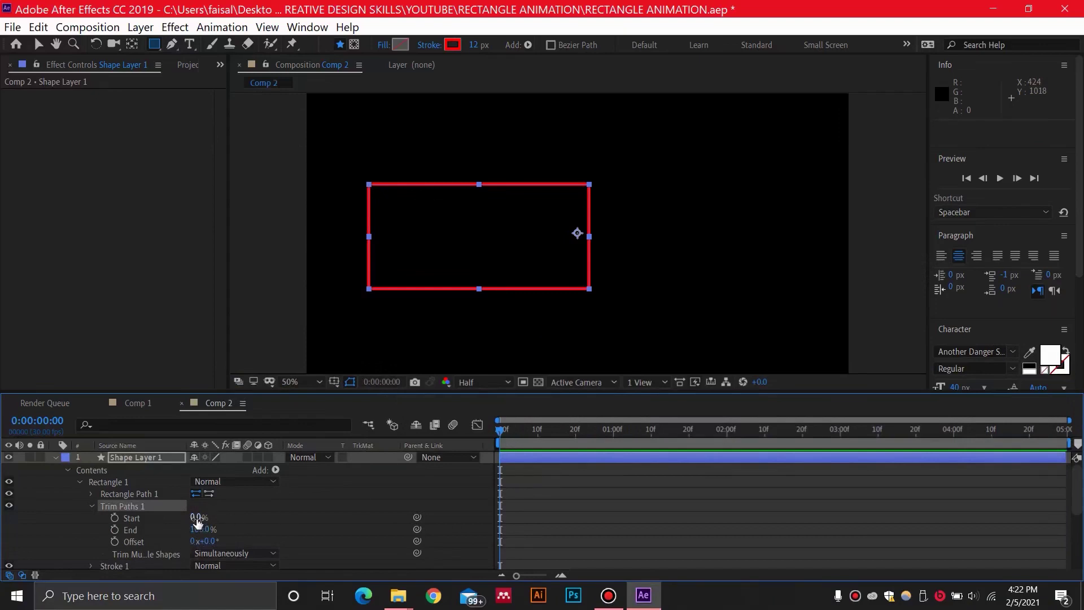
Step: Keyframe Trim Paths Start and End at 100% on frame 0, then End at 0% at 0:00:01:00
left_click_drag(197, 517, 292, 512)
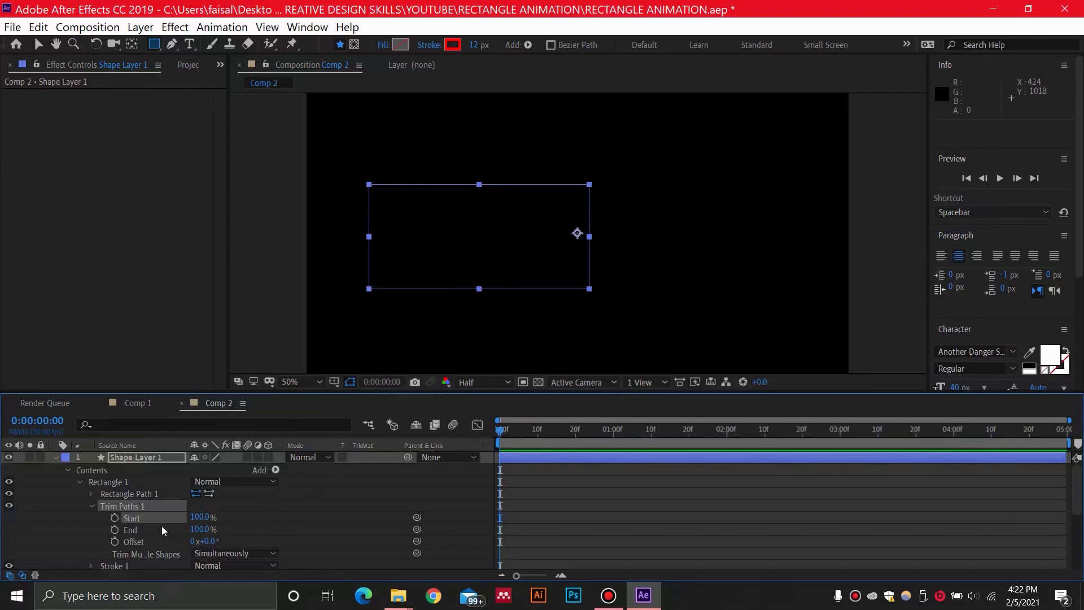
left_click(115, 518)
left_click(114, 529)
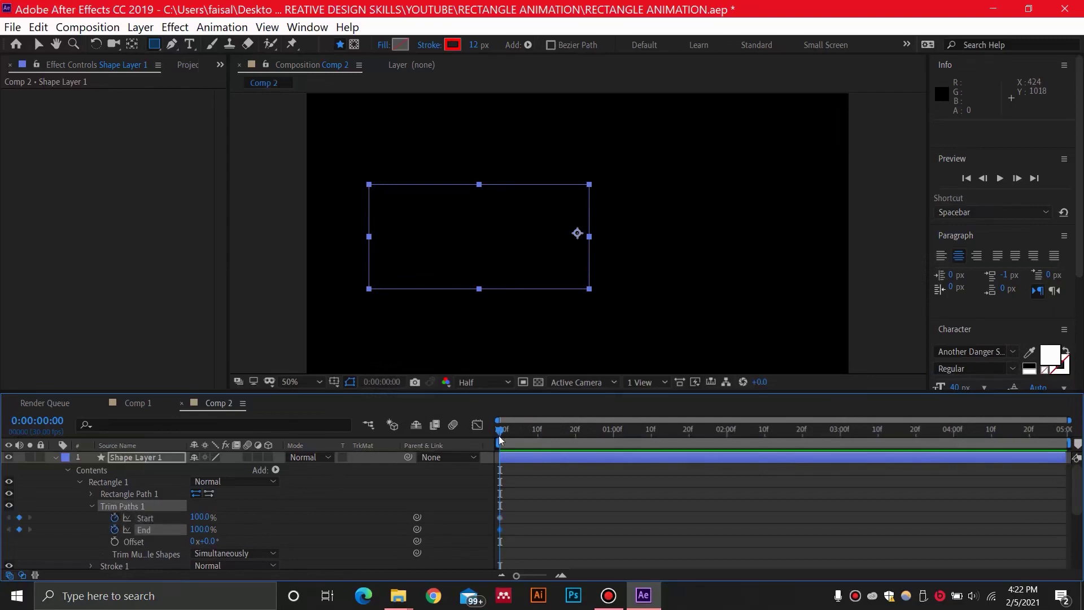
left_click_drag(500, 433, 611, 431)
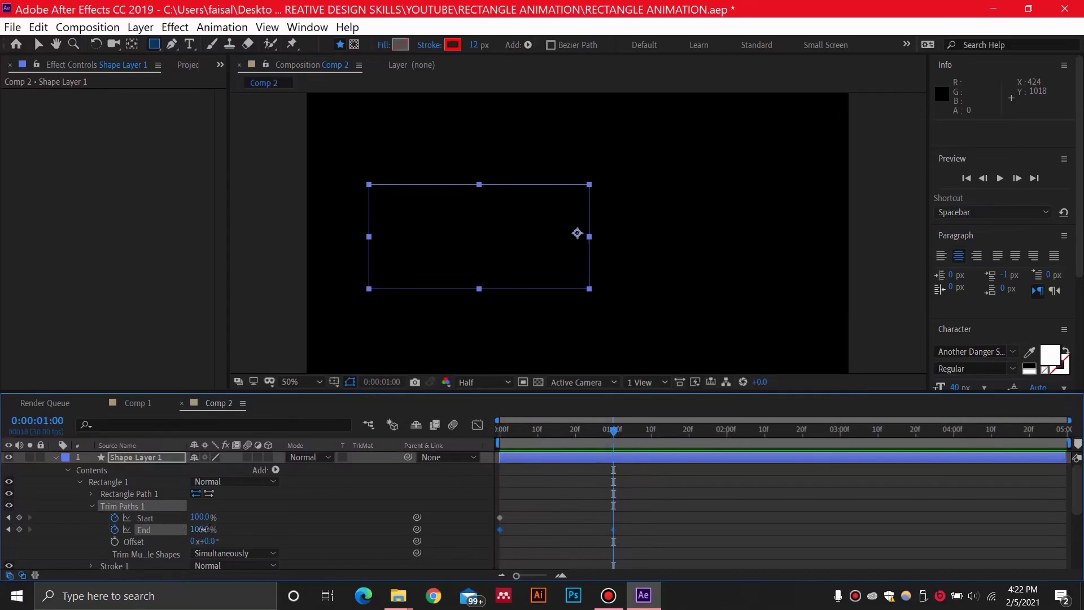
left_click_drag(202, 529, 121, 523)
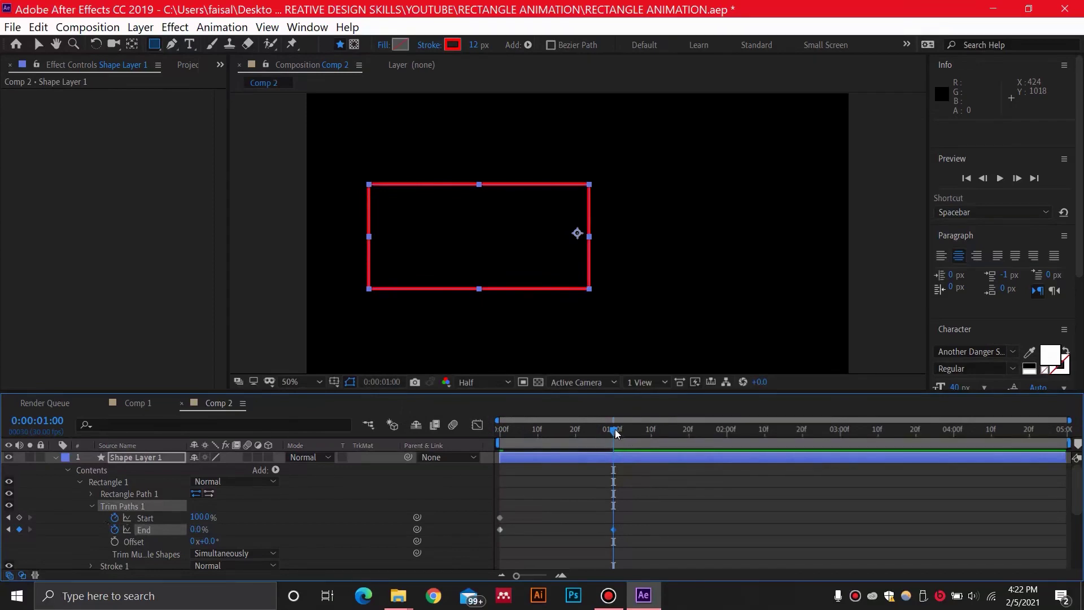
left_click_drag(616, 433, 653, 434)
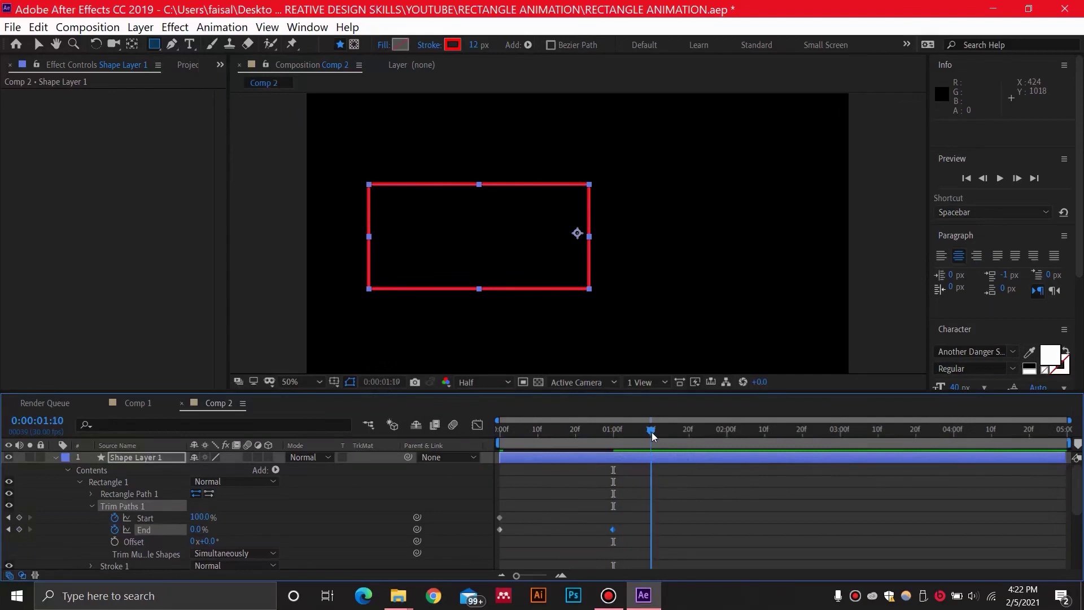
Step: Key Trim Paths Start at 100% at 0:00:01:10 and 0% at 0:00:02:20
left_click(20, 518)
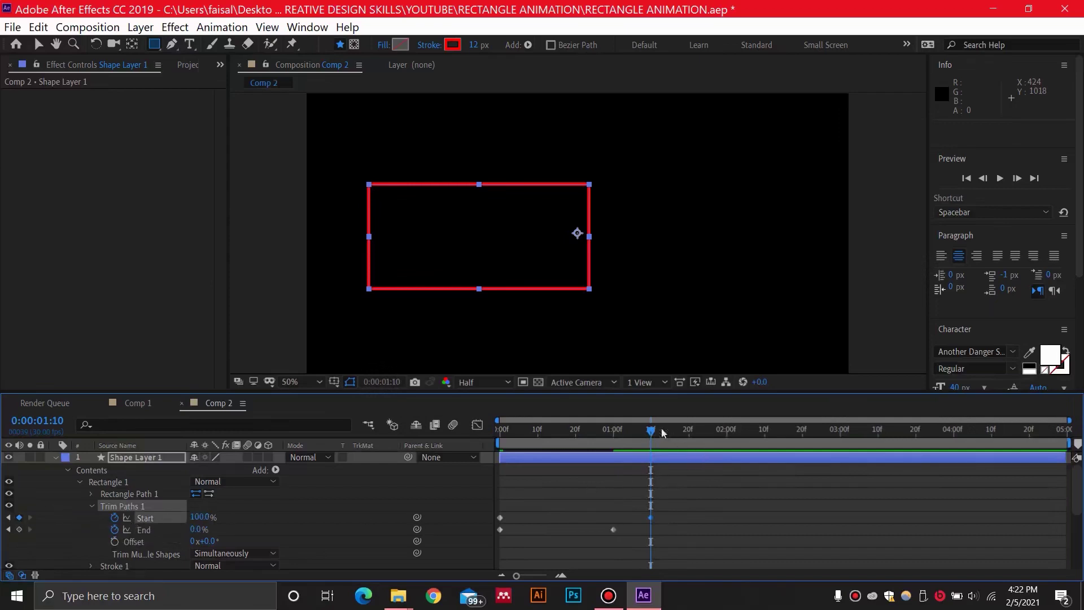
left_click_drag(652, 433, 808, 453)
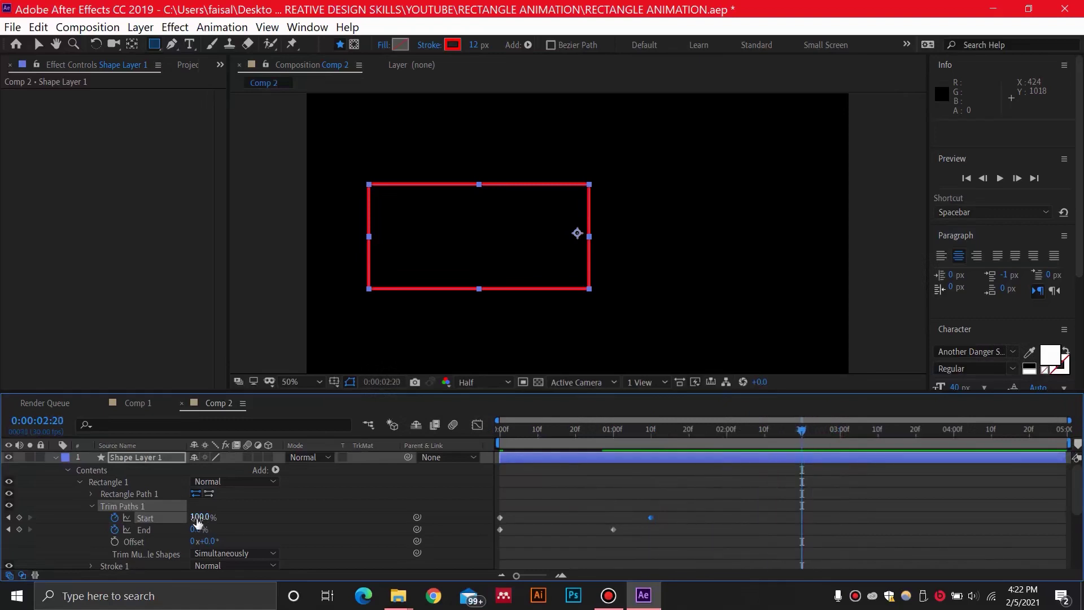
mouse_move(197, 521)
left_mouse_down()
mouse_move(211, 517)
mouse_move(98, 512)
left_mouse_up()
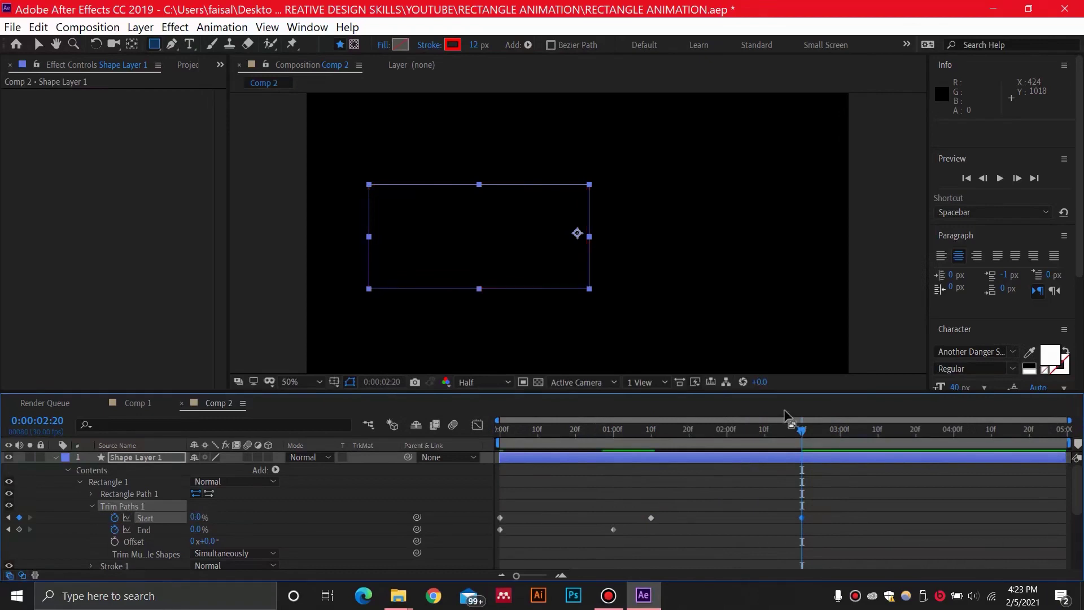
left_click_drag(802, 430, 845, 437)
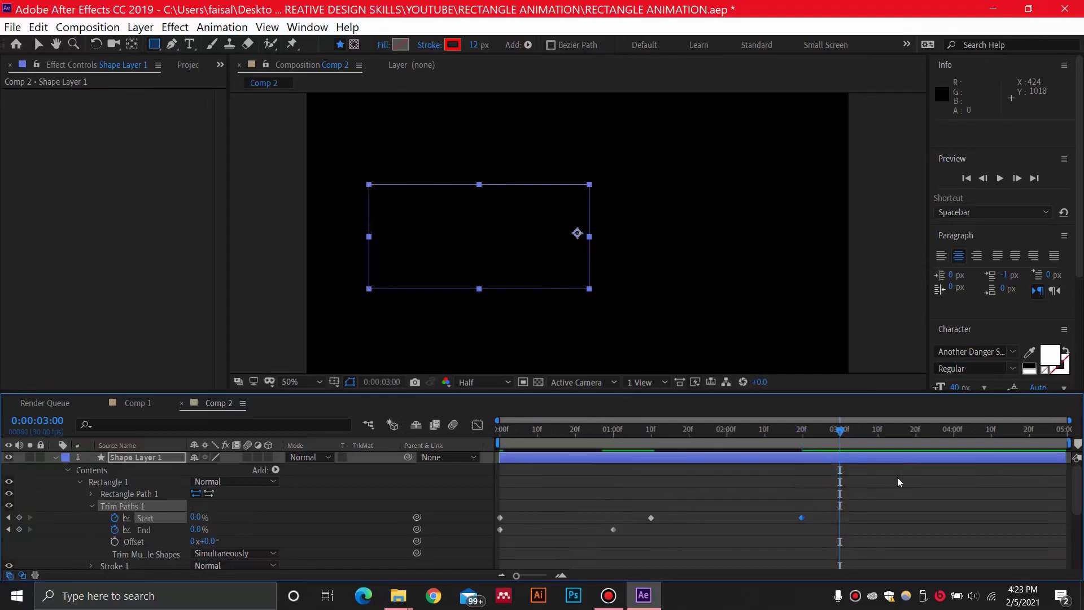
Step: End the work area at 3:00 and preview the draw-on and erase animation
key("n")
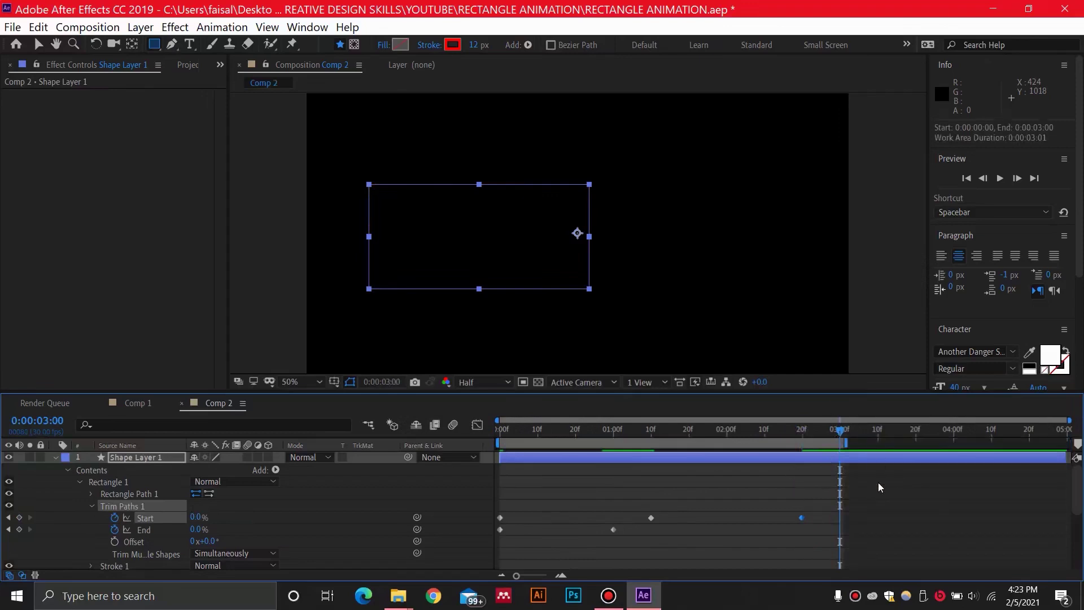
key("space")
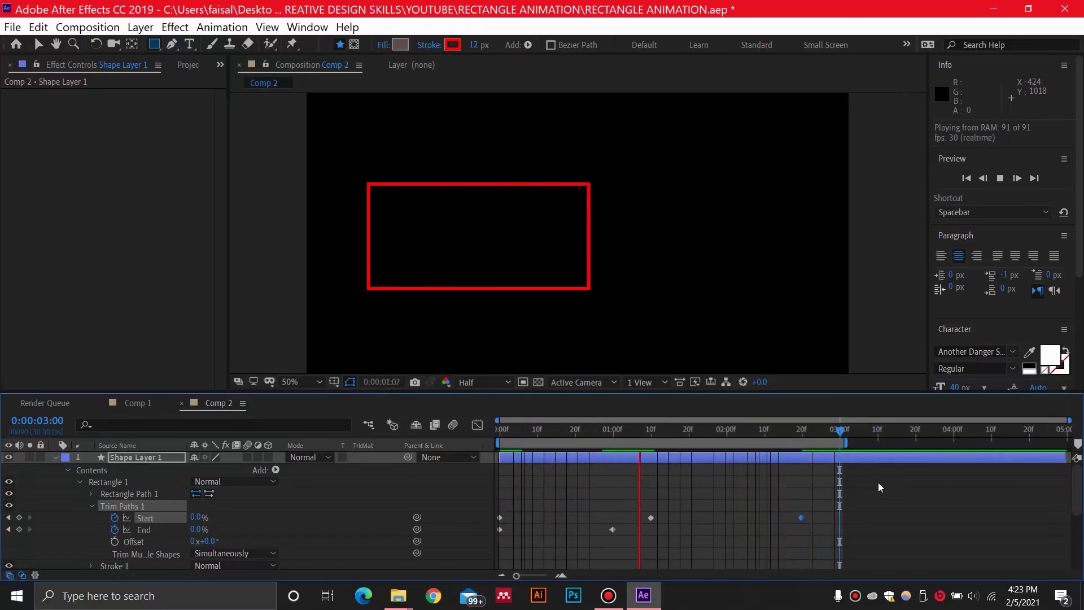
left_click(607, 432)
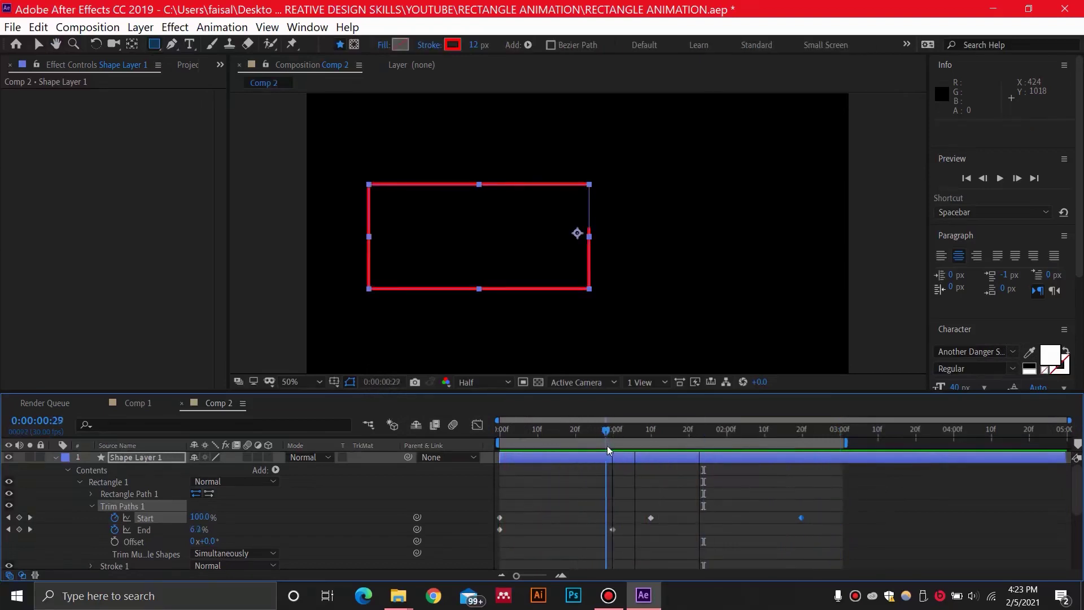
mouse_move(608, 449)
left_mouse_down()
mouse_move(813, 446)
mouse_move(799, 446)
left_mouse_up()
key("Home")
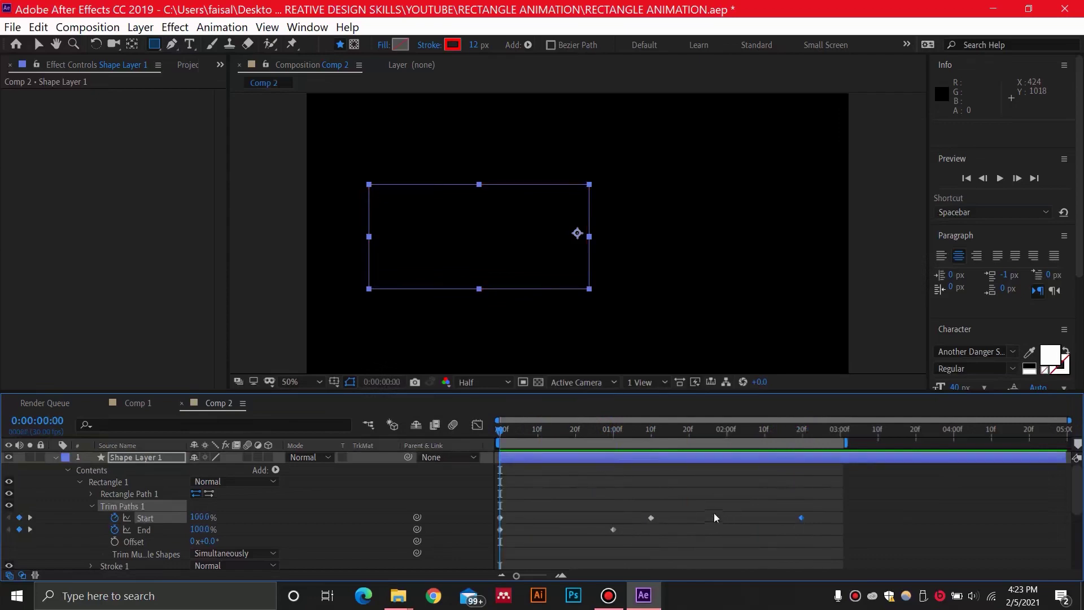
Step: Try shifting the Start keyframes to 1:20, undo the move, and select Shape Layer 1
left_click(669, 517)
left_click_drag(642, 505, 788, 540)
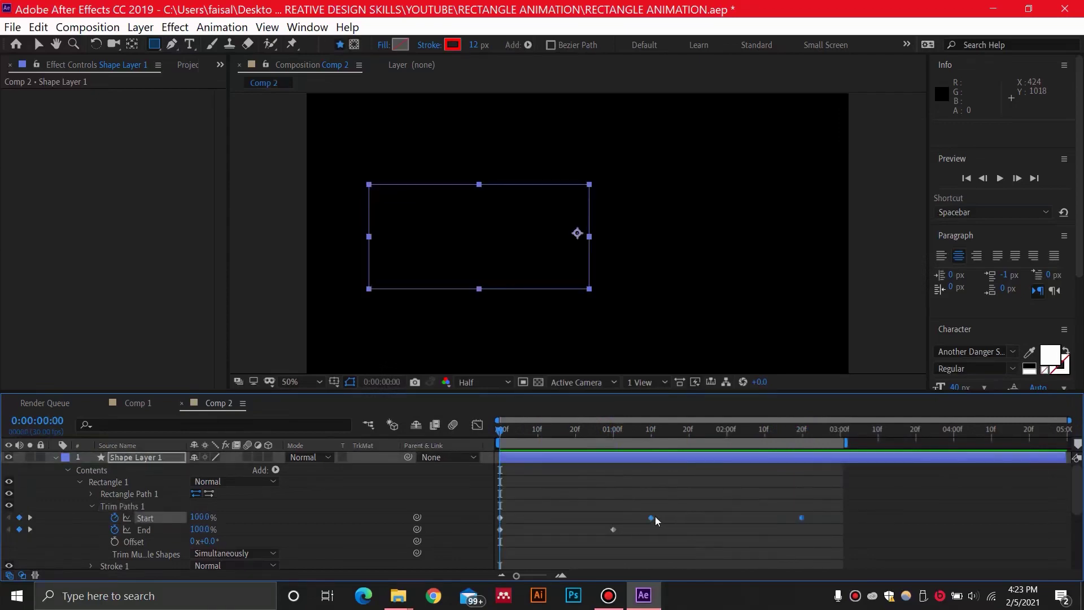
left_click_drag(678, 518, 689, 516)
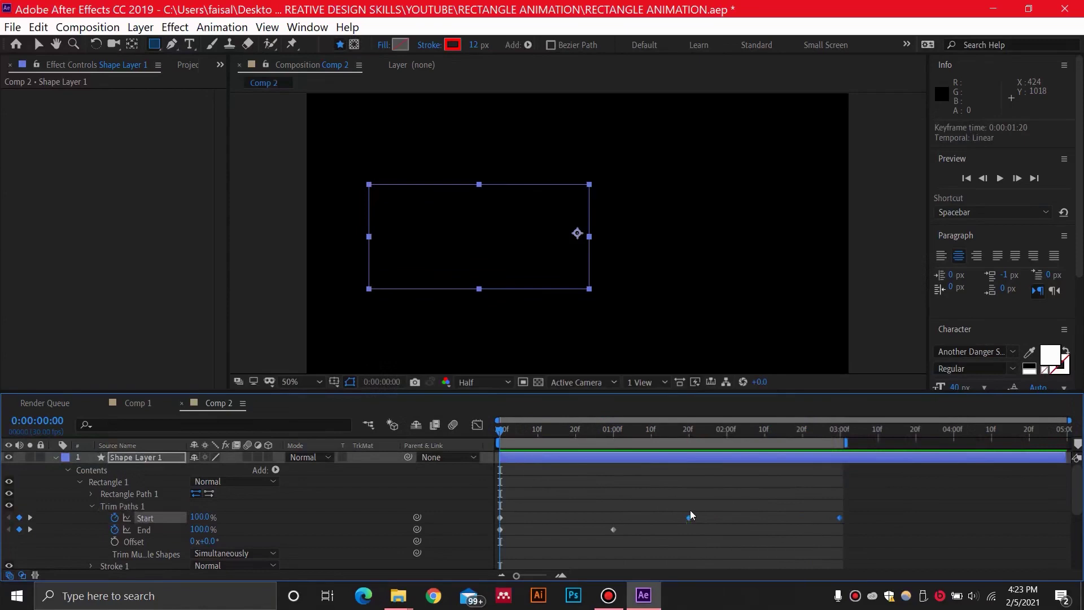
key("space")
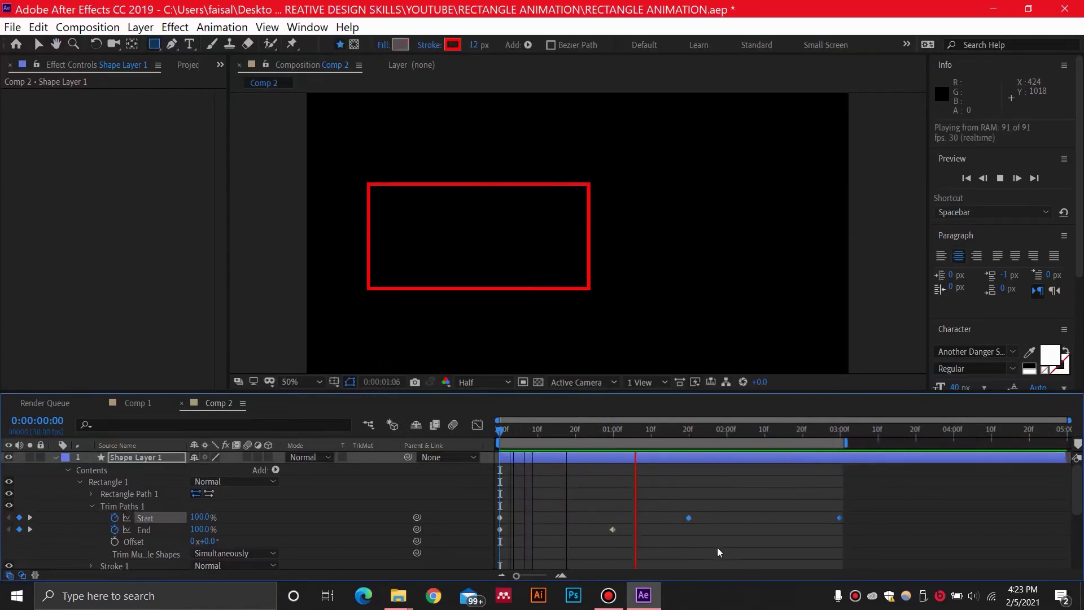
key("space")
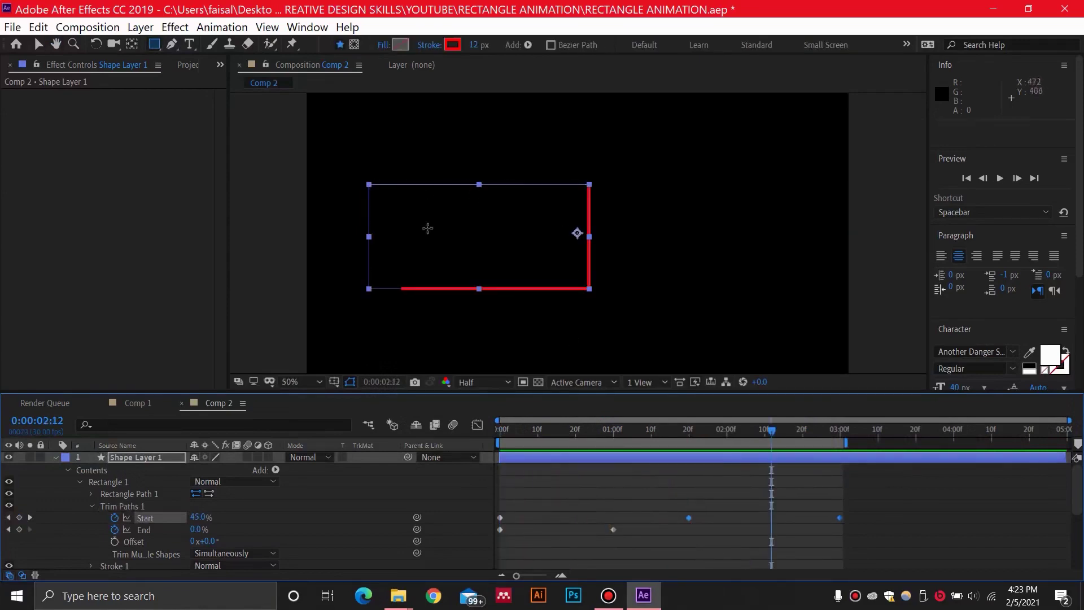
key("ctrl+z")
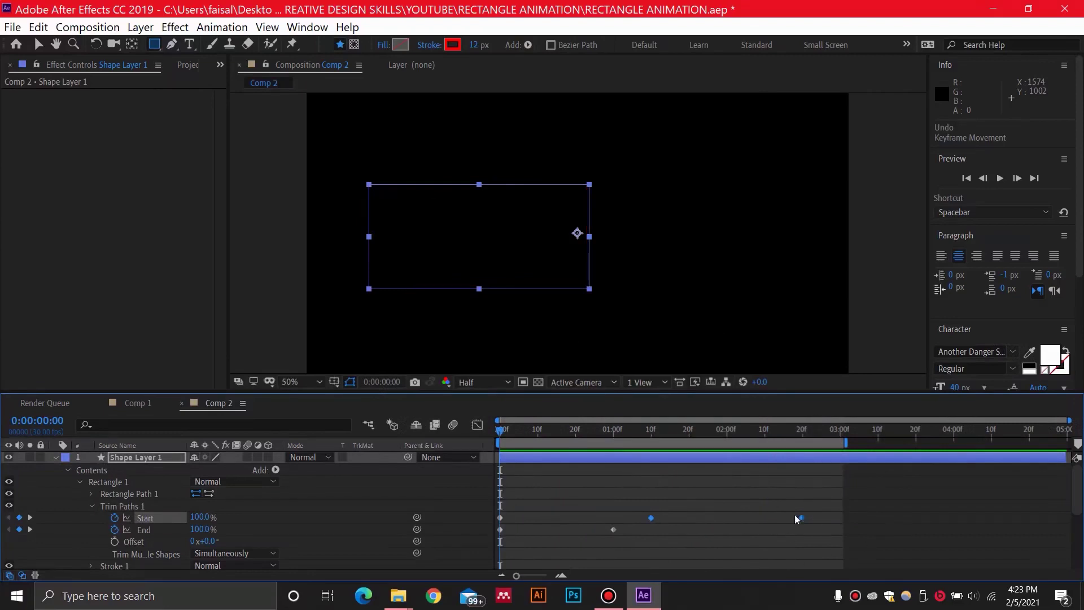
left_click(845, 499)
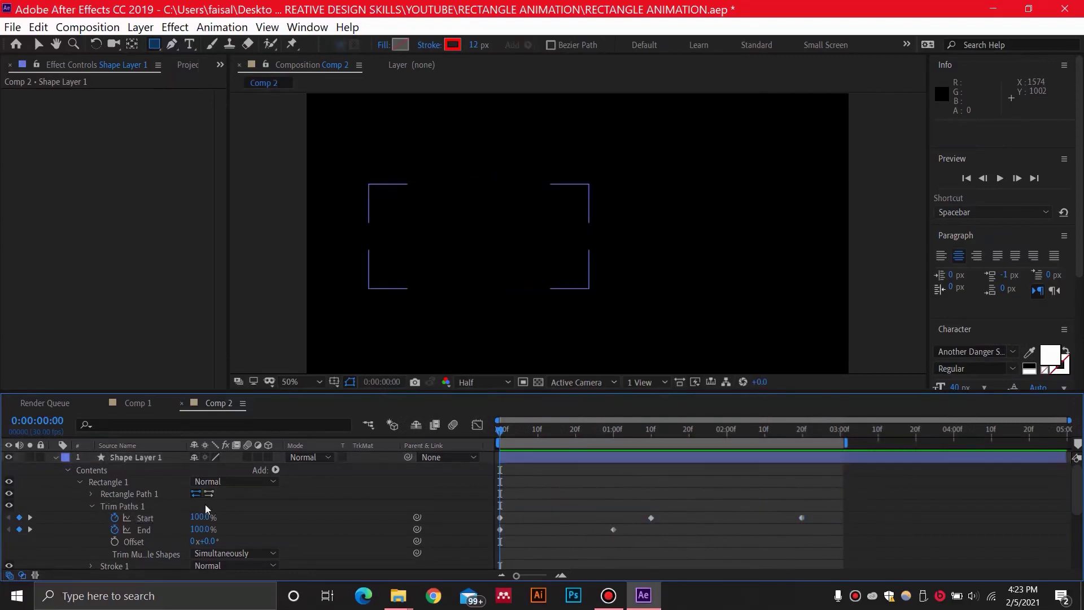
left_click(133, 459)
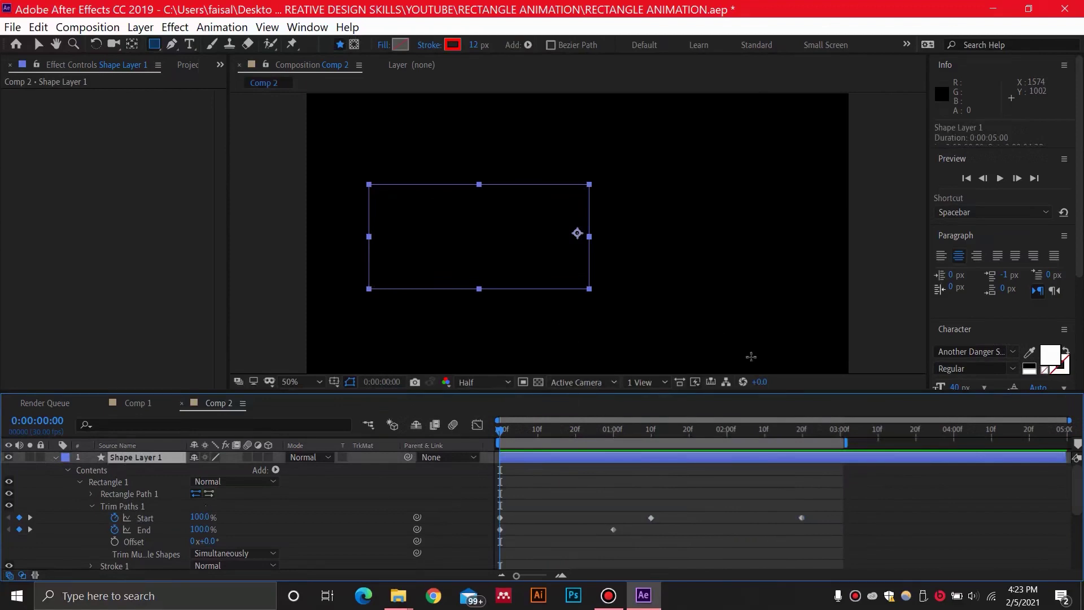
scroll(982, 364, "down", 3)
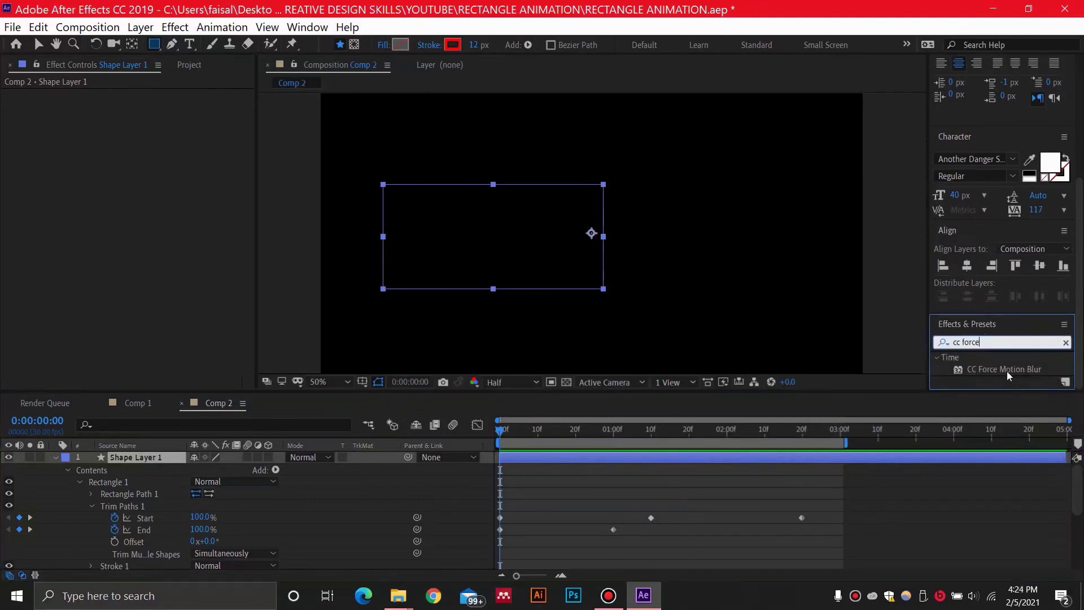
Step: Apply CC Force Motion Blur to Shape Layer 1 with a Shutter Angle of 300
left_click(1005, 370)
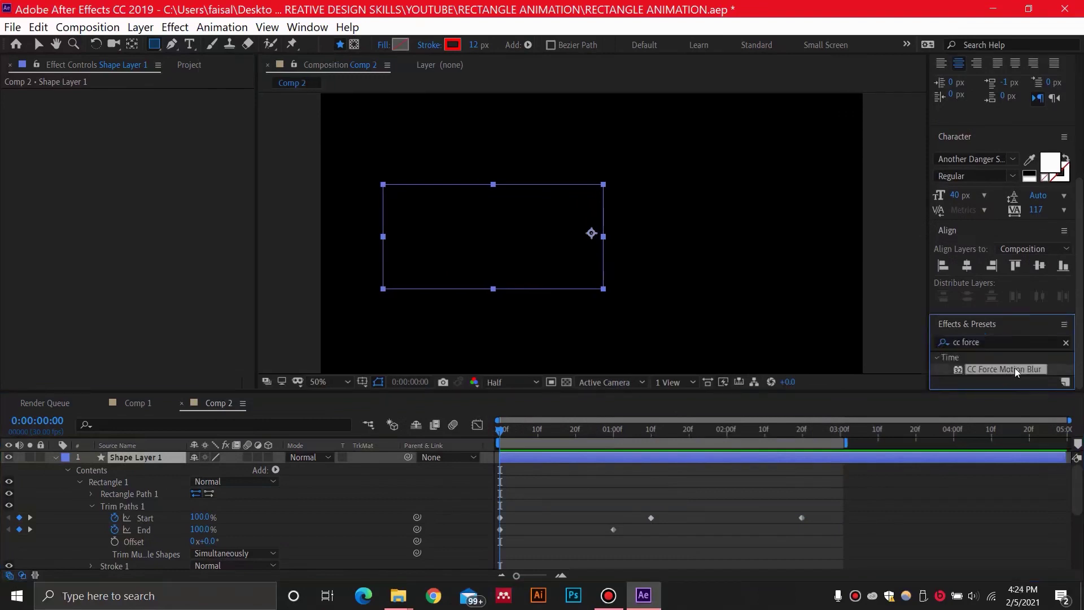
left_click_drag(1016, 371, 145, 457)
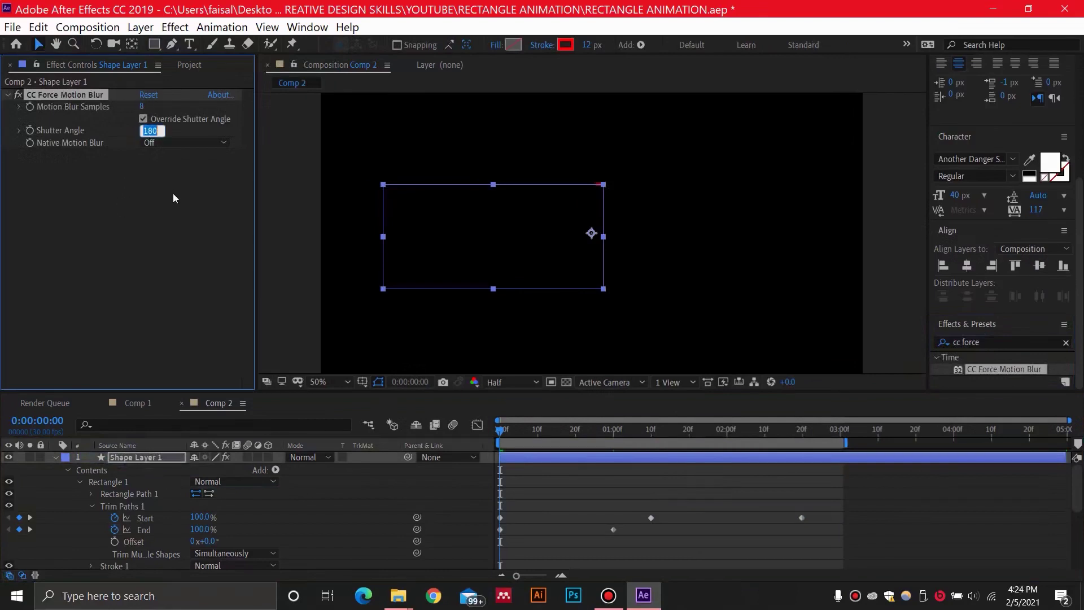
type("300")
key("Return")
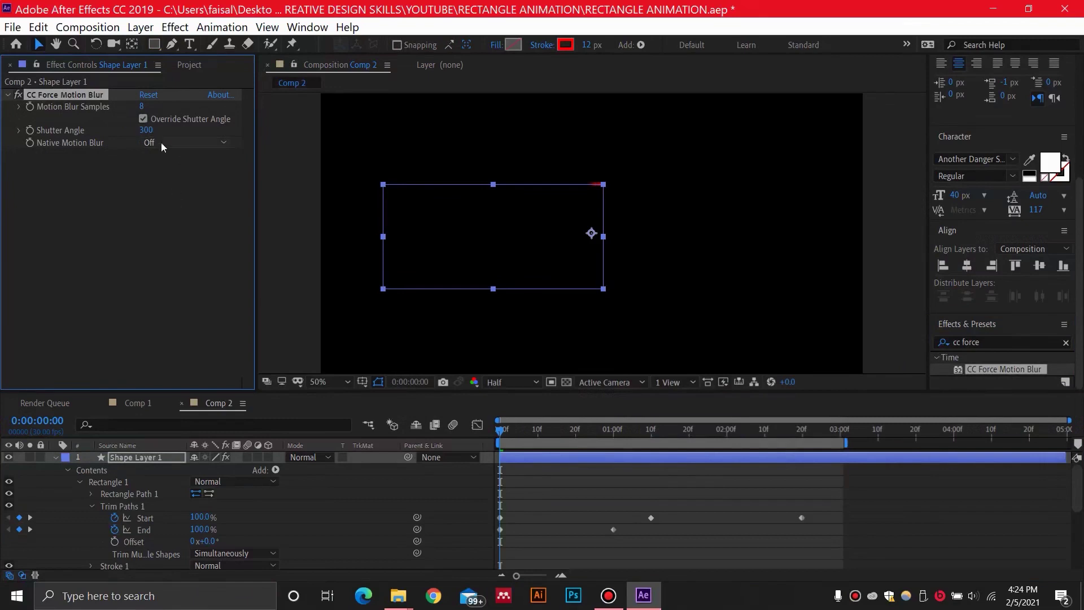
Step: Compare the stroke around frame 6 at 100% zoom with CC Force Motion Blur off and on
left_click_drag(500, 433, 523, 429)
left_click(378, 382)
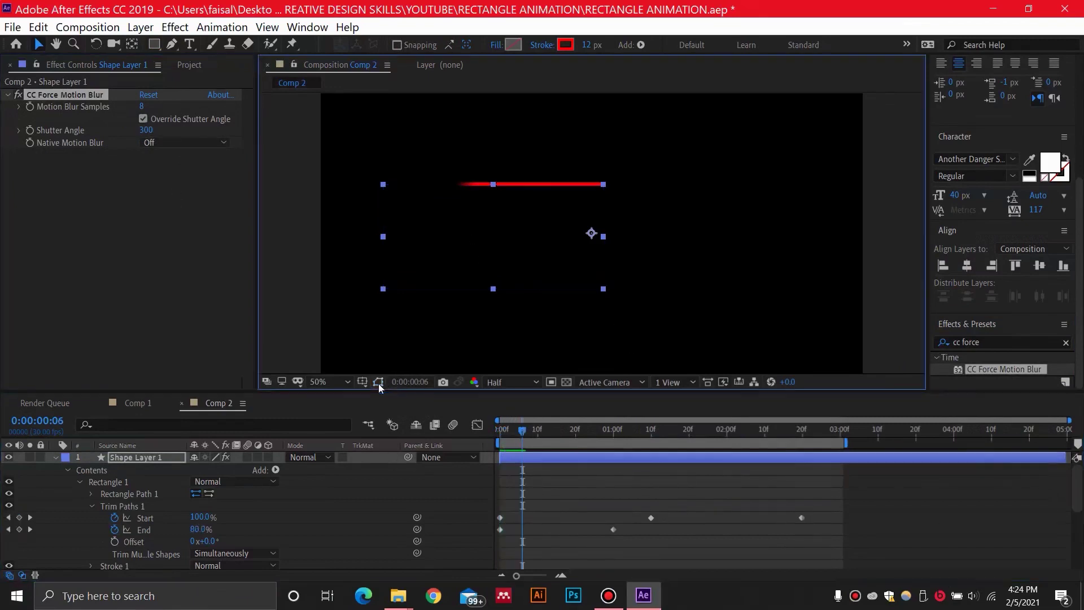
left_click_drag(520, 432, 523, 431)
key("slash")
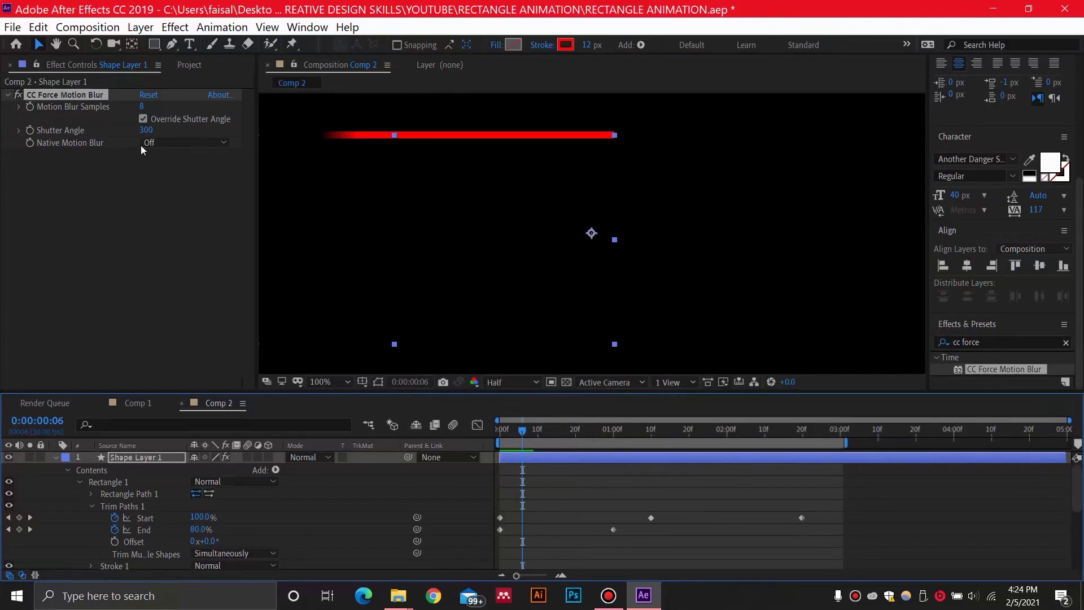
left_click(16, 95)
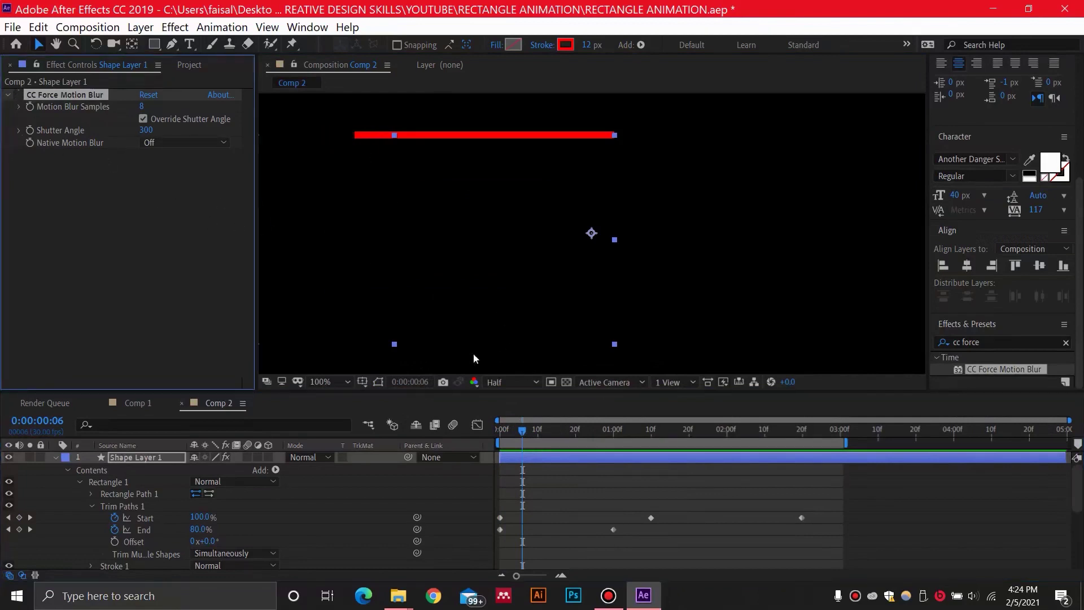
mouse_move(519, 428)
left_mouse_down()
mouse_move(541, 431)
mouse_move(507, 431)
left_mouse_up()
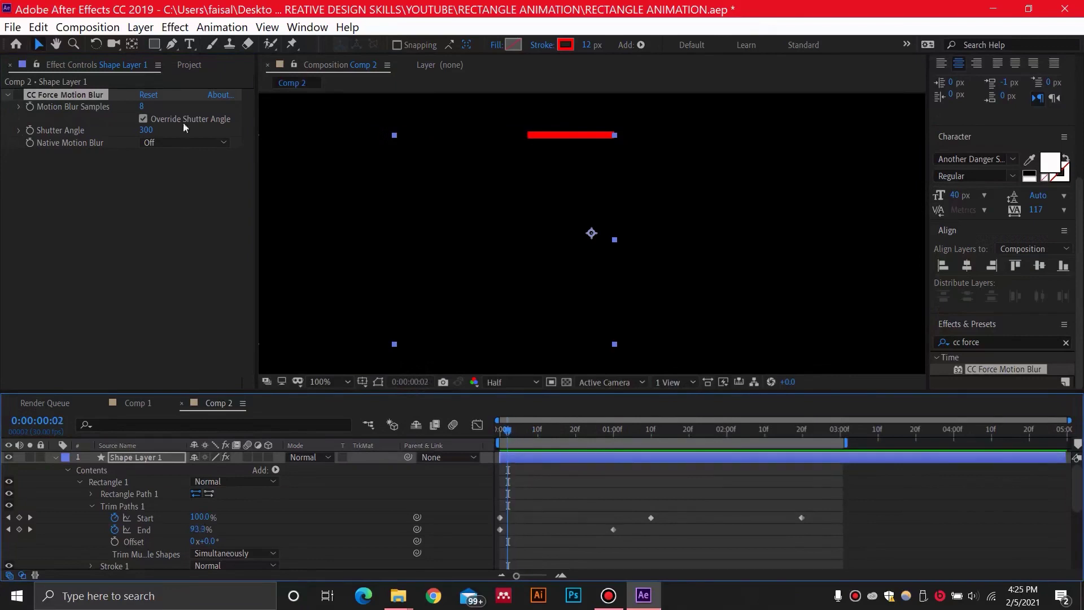
left_click(18, 95)
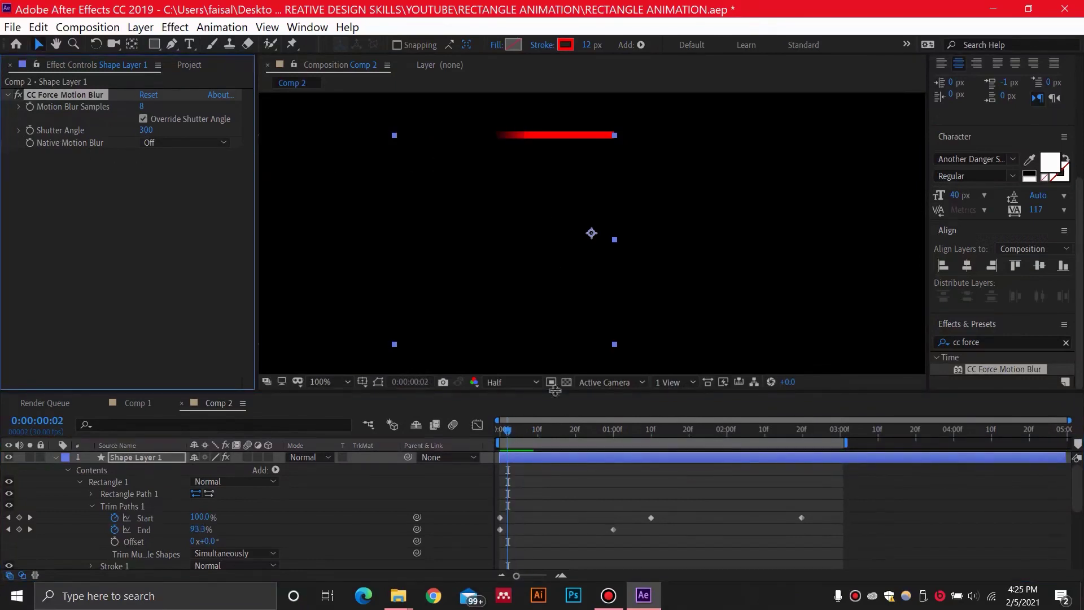
left_click_drag(516, 428, 511, 419)
scroll(485, 236, "down", 4)
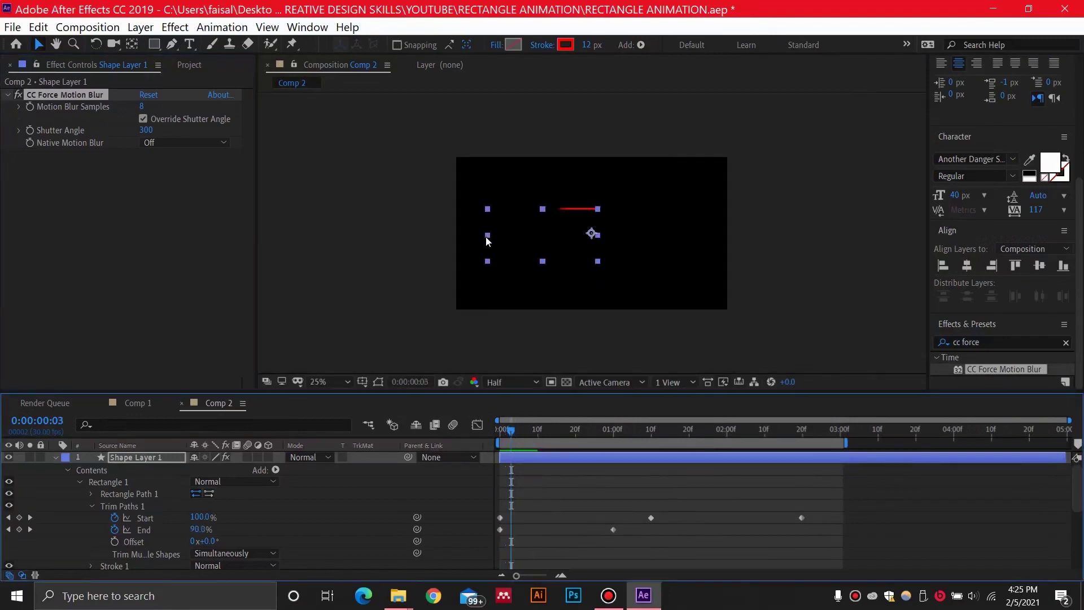
scroll(490, 256, "up", 2)
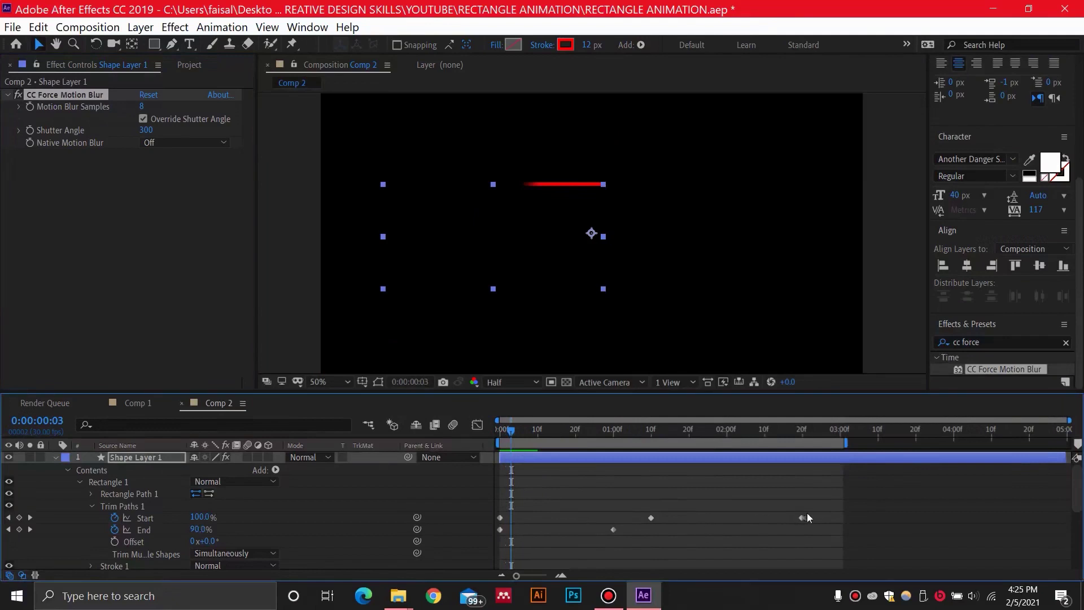
Step: Apply Easy Ease to all Trim Paths Start and End keyframes and collapse the layer
left_click_drag(818, 505, 510, 547)
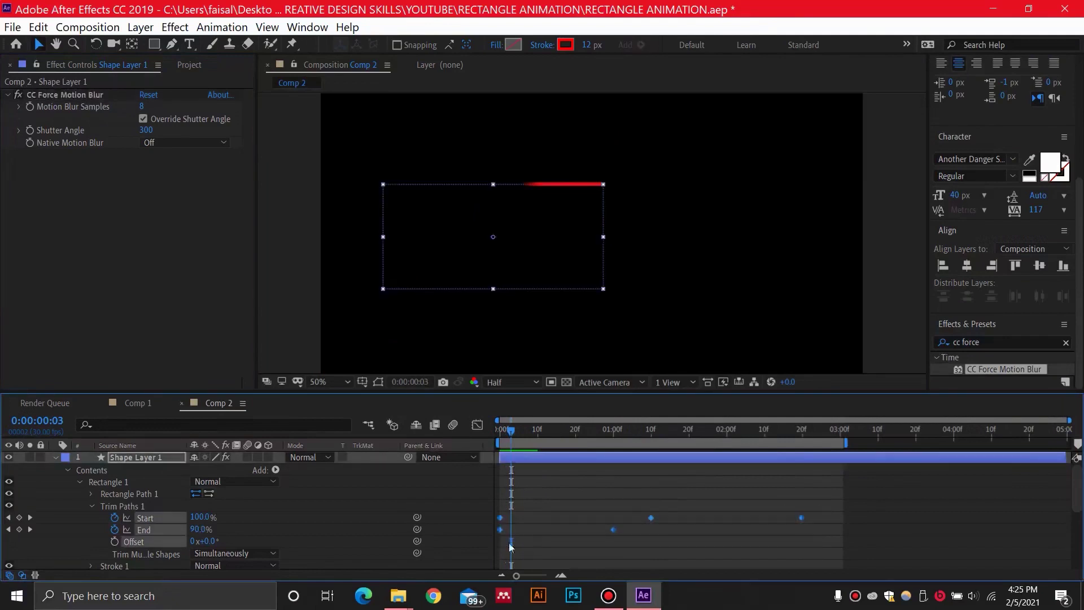
right_click(613, 530)
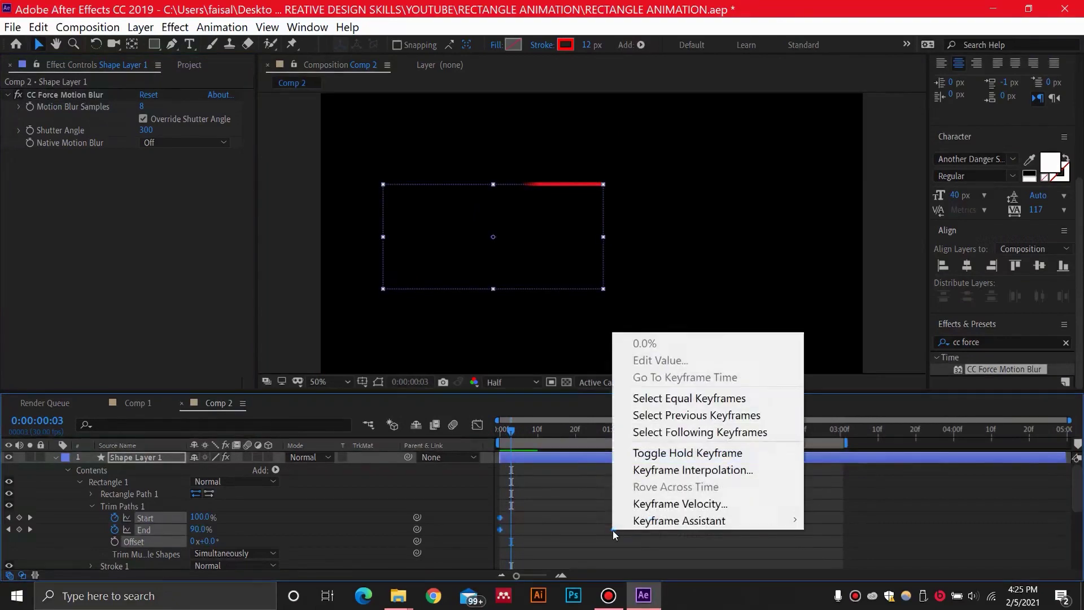
mouse_move(673, 528)
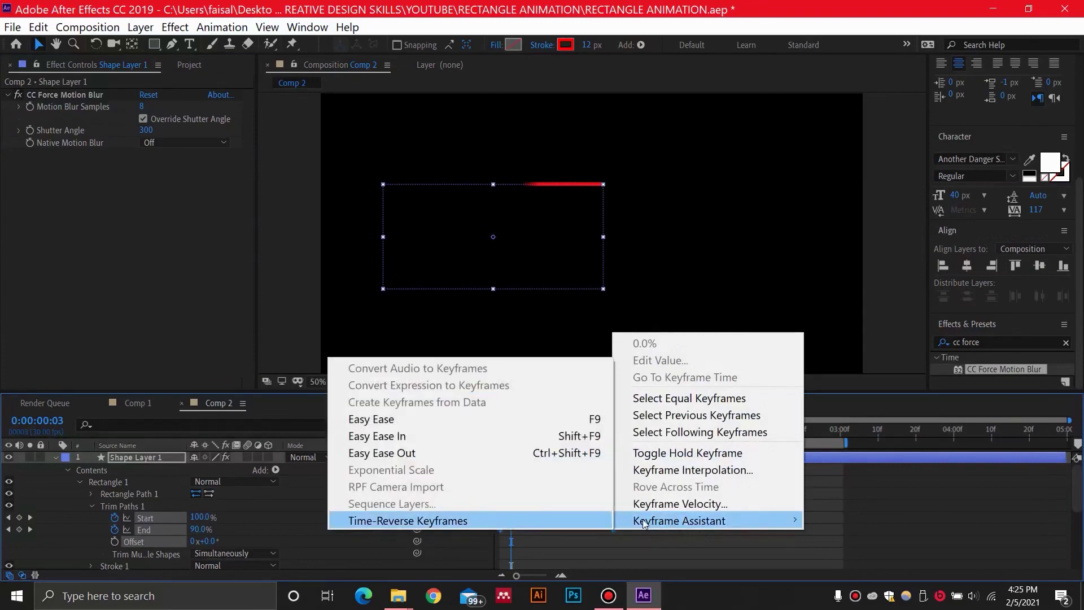
left_click(604, 521)
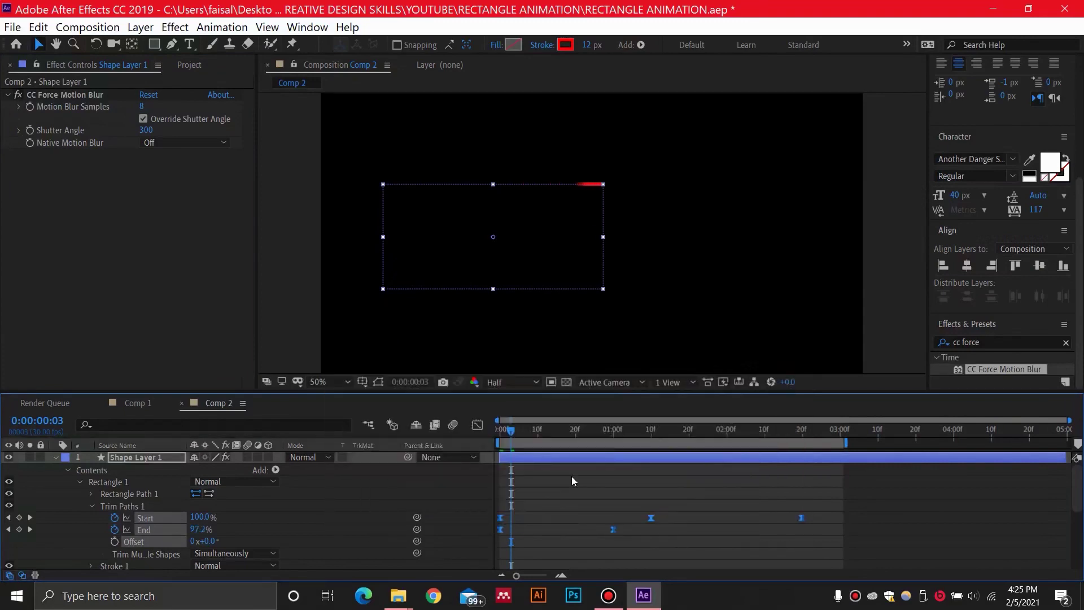
right_click(612, 529)
mouse_move(677, 520)
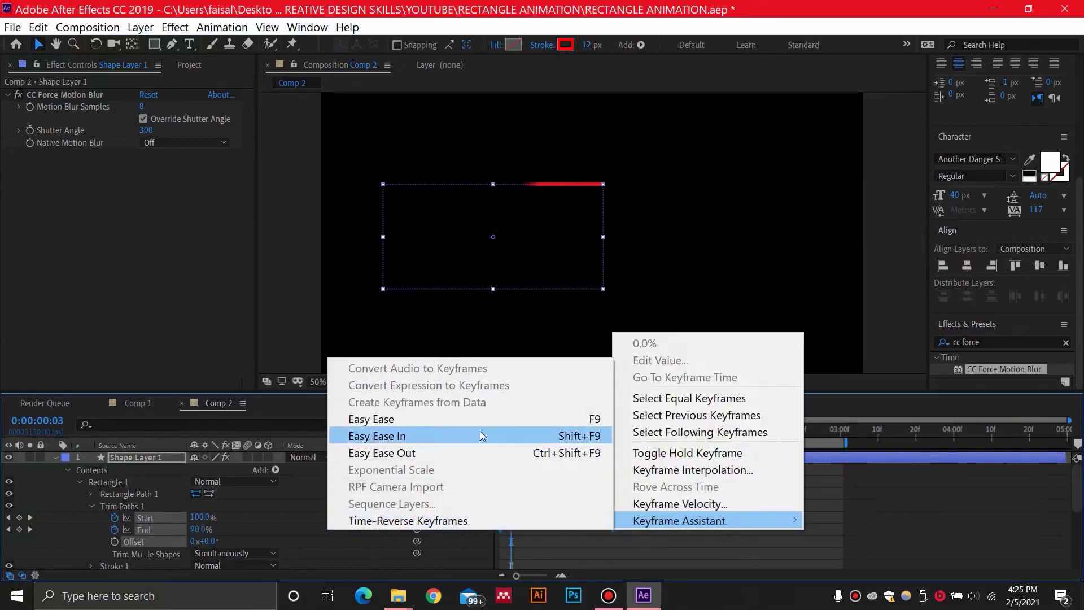
left_click(475, 419)
key("u")
left_click(120, 460)
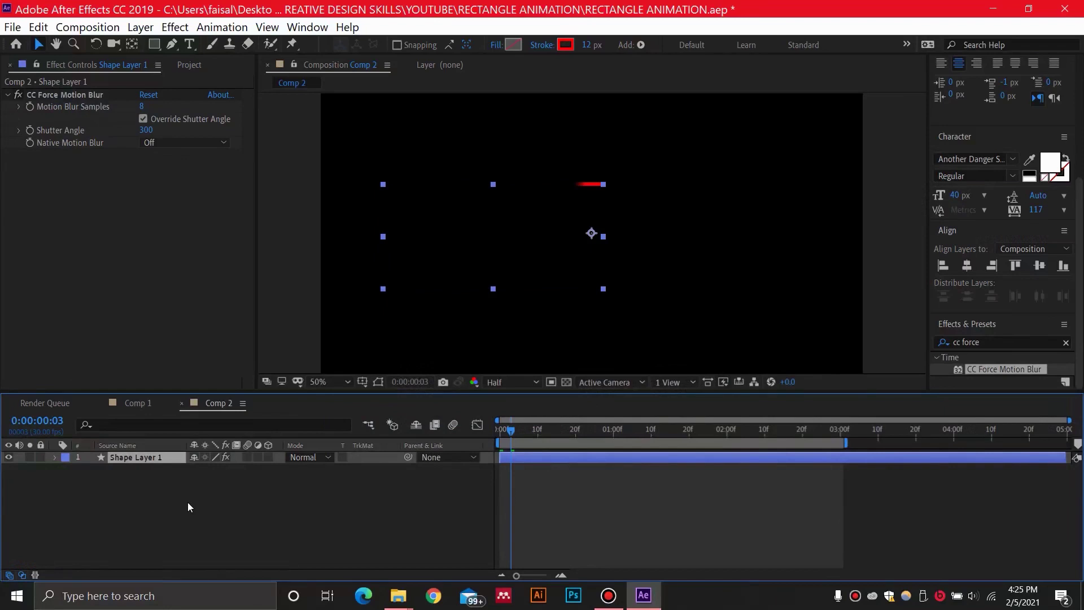
Step: Duplicate Shape Layer 1 as Shape Layer 2 and expose its Trim Paths keyframed properties
key("ctrl+d")
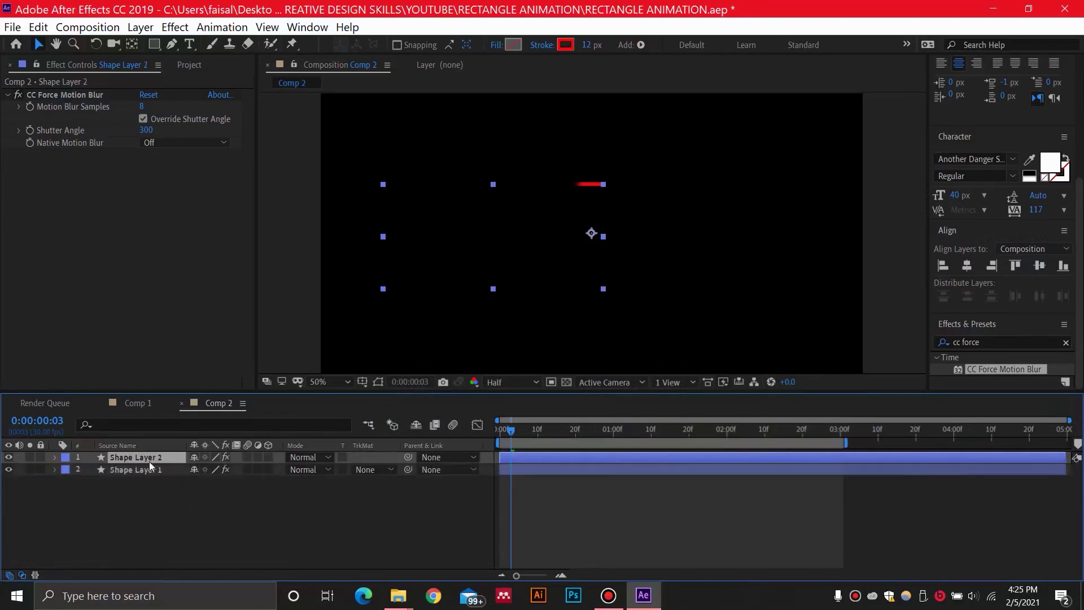
left_click(55, 457)
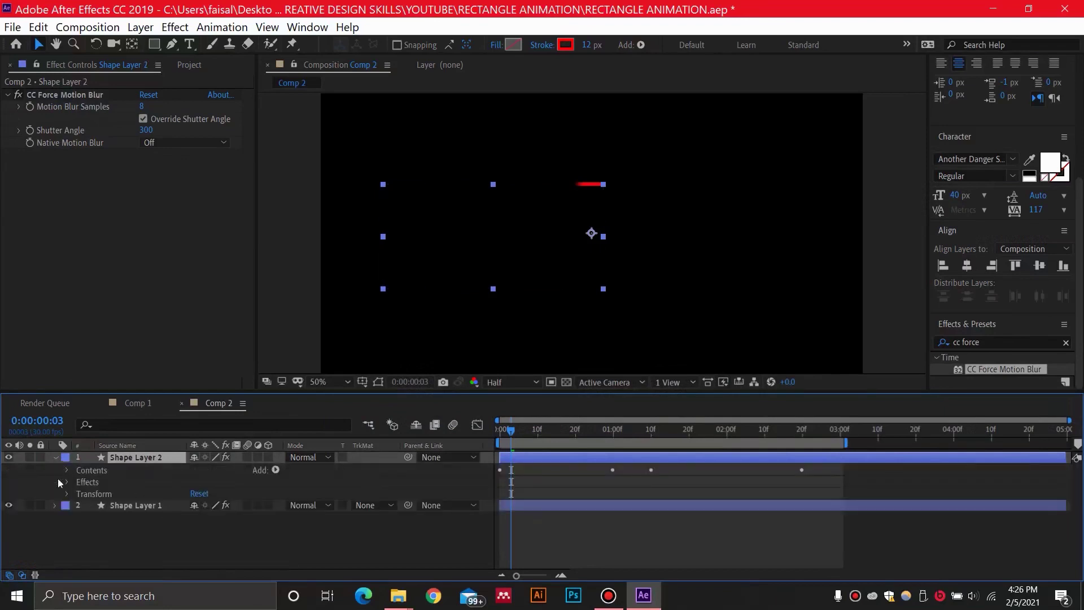
left_click(67, 471)
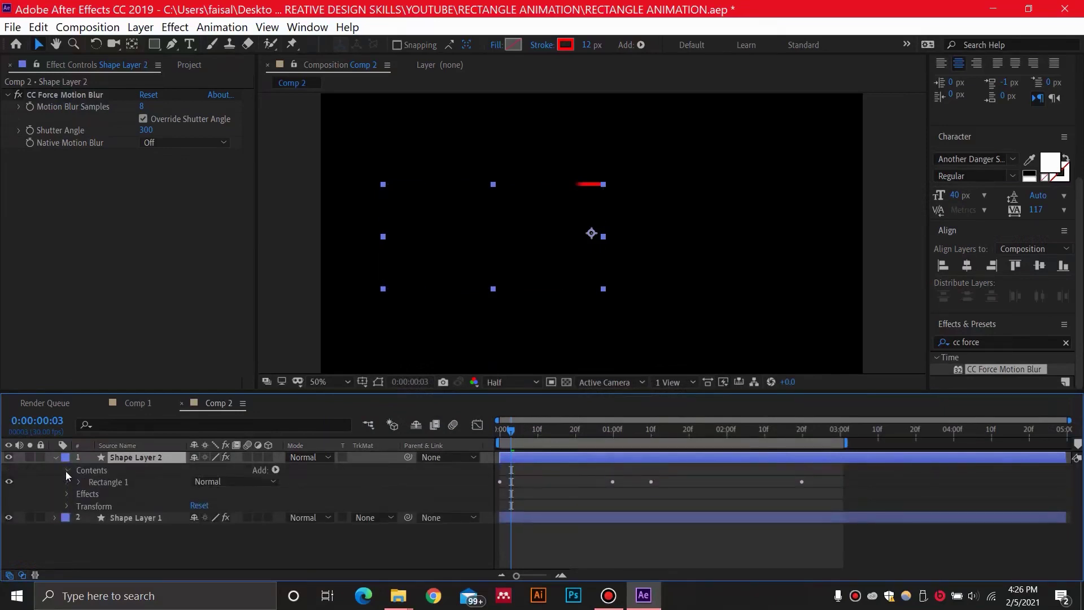
left_click(66, 470)
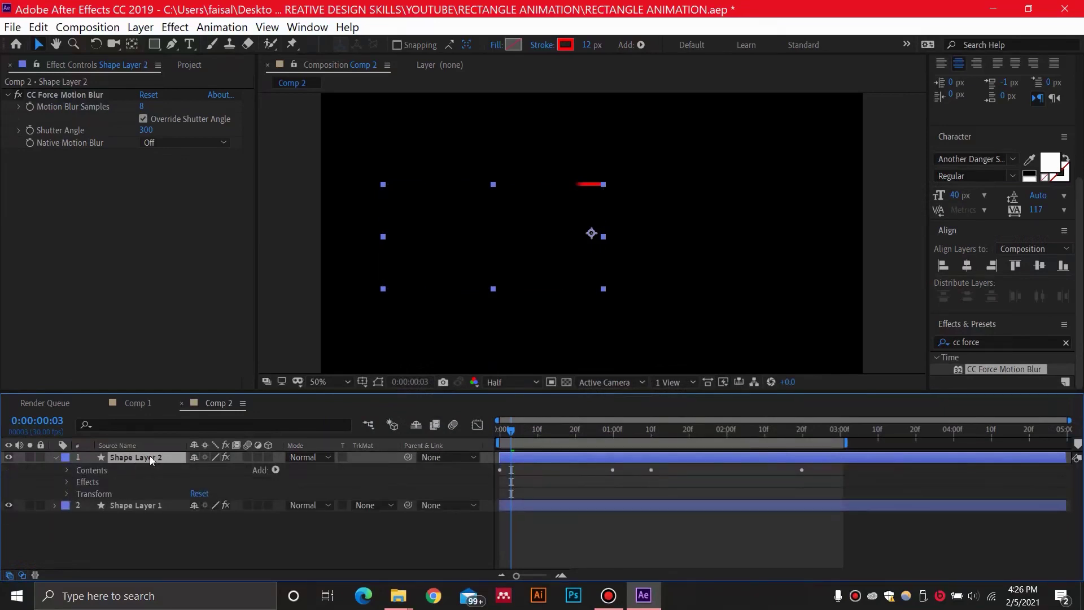
key("u")
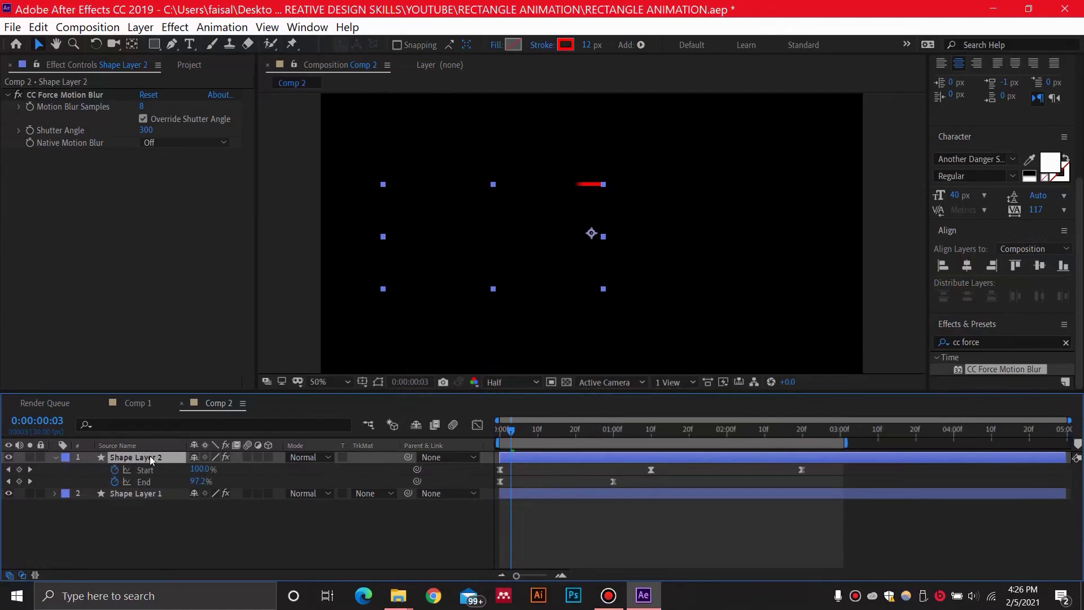
left_click(56, 457)
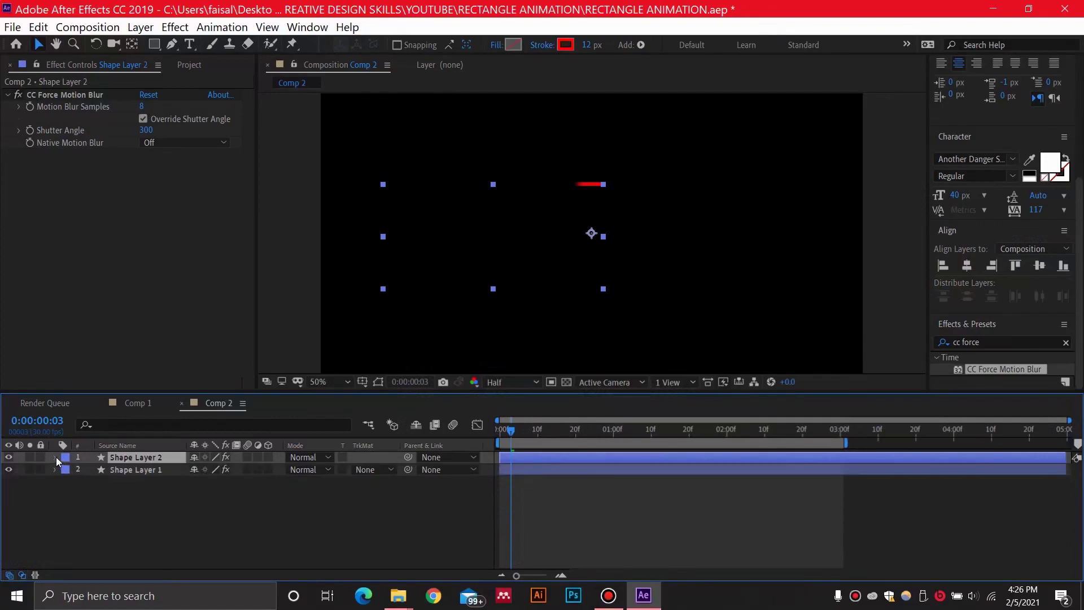
left_click(56, 457)
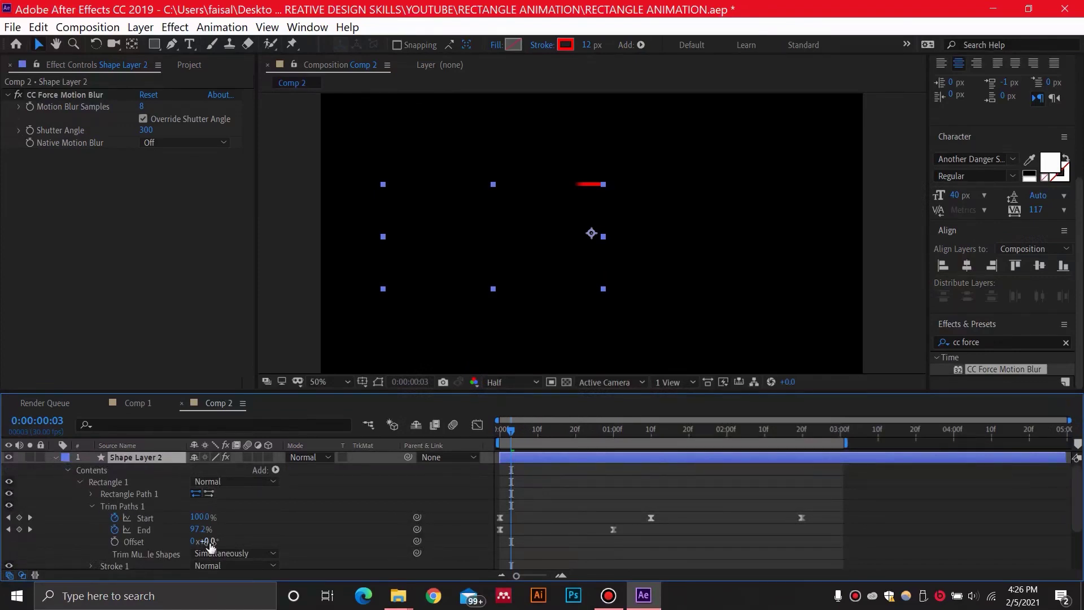
Step: At frame 0, set Shape Layer 2's Trim Paths Offset to 180°
left_click_drag(506, 434, 500, 434)
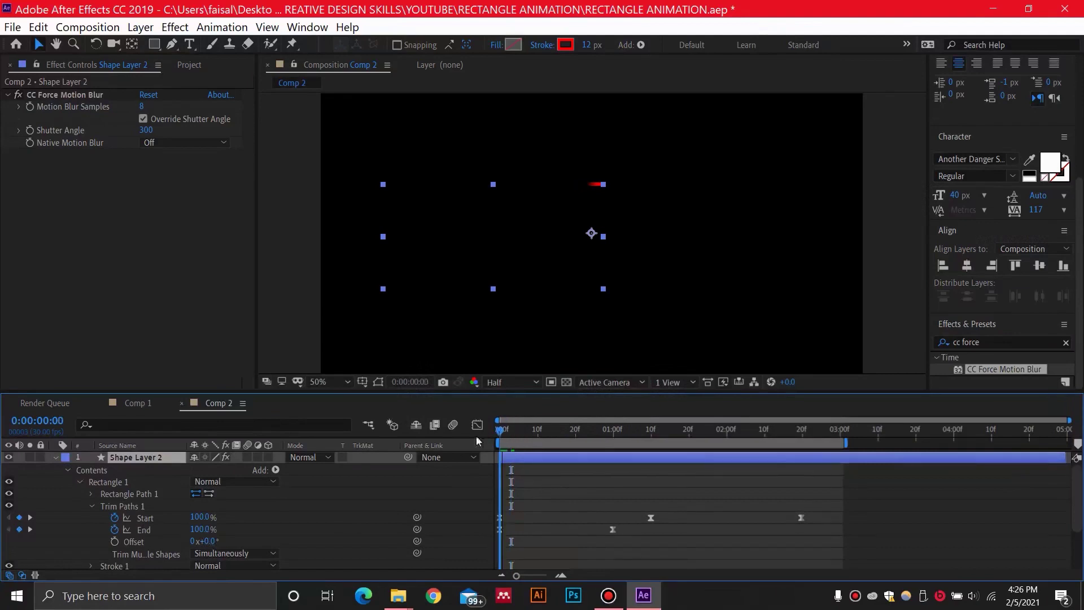
left_click(206, 541)
type("180")
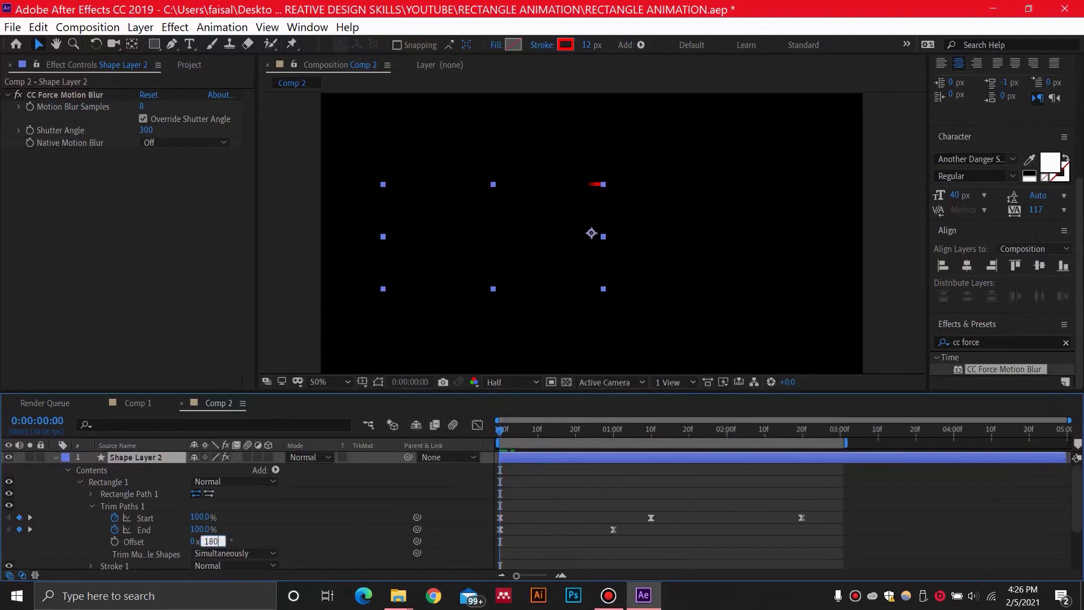
key("Return")
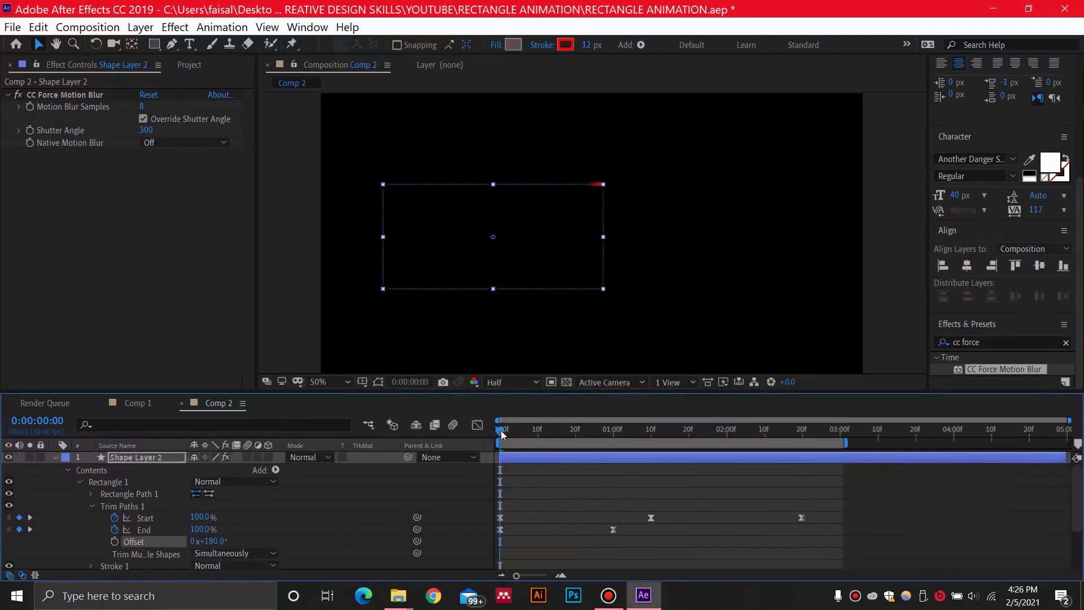
Step: Scrub and preview the opposing draw-on, leaving the time at 0:00:01:08
mouse_move(500, 433)
left_mouse_down()
mouse_move(581, 432)
mouse_move(475, 428)
left_mouse_up()
key("space")
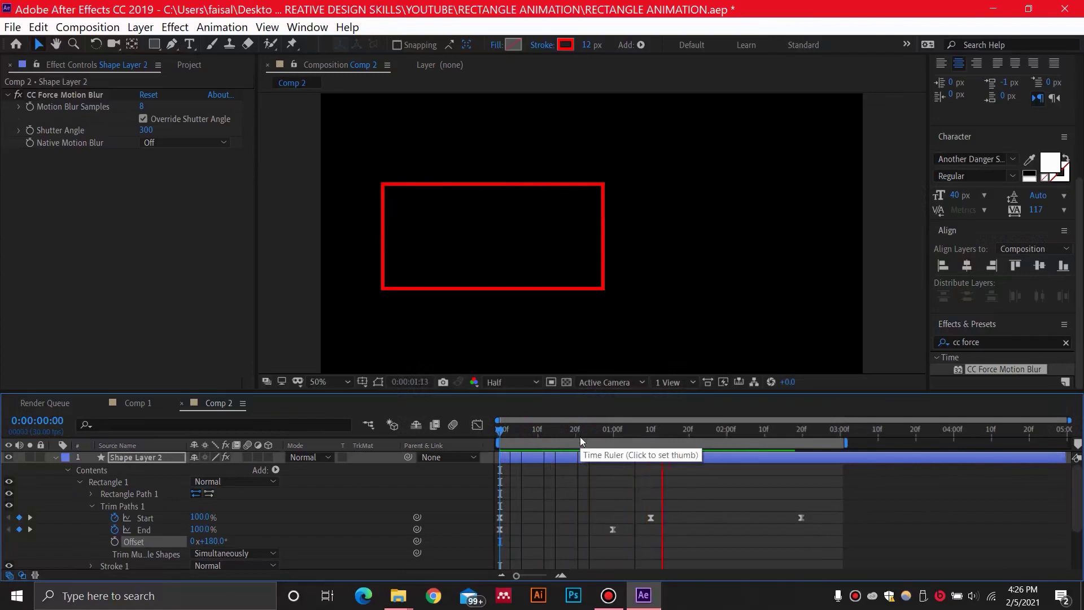
left_click(580, 435)
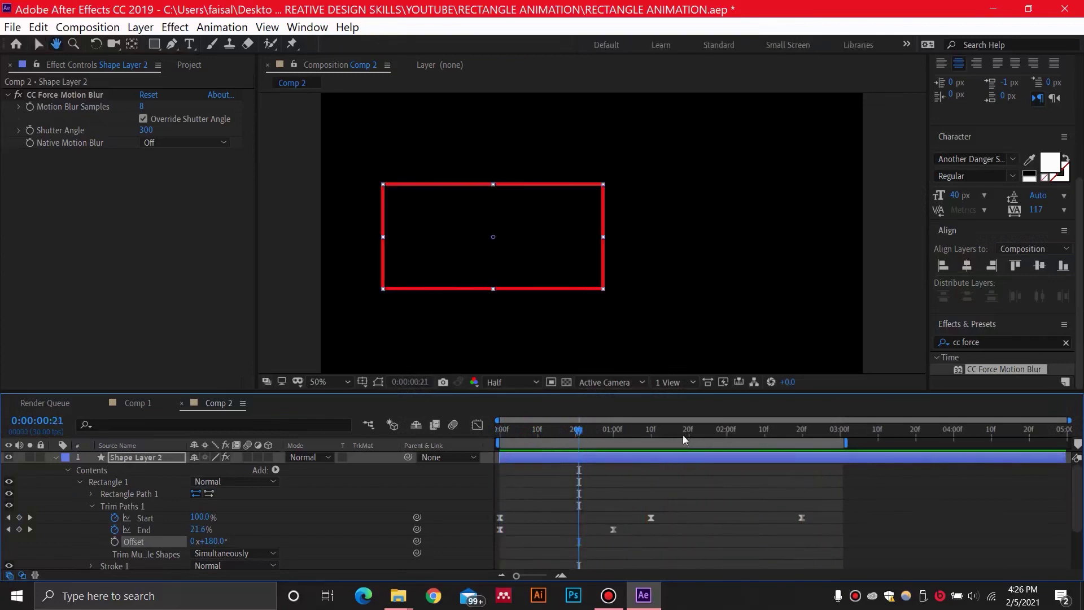
left_click_drag(583, 435, 622, 435)
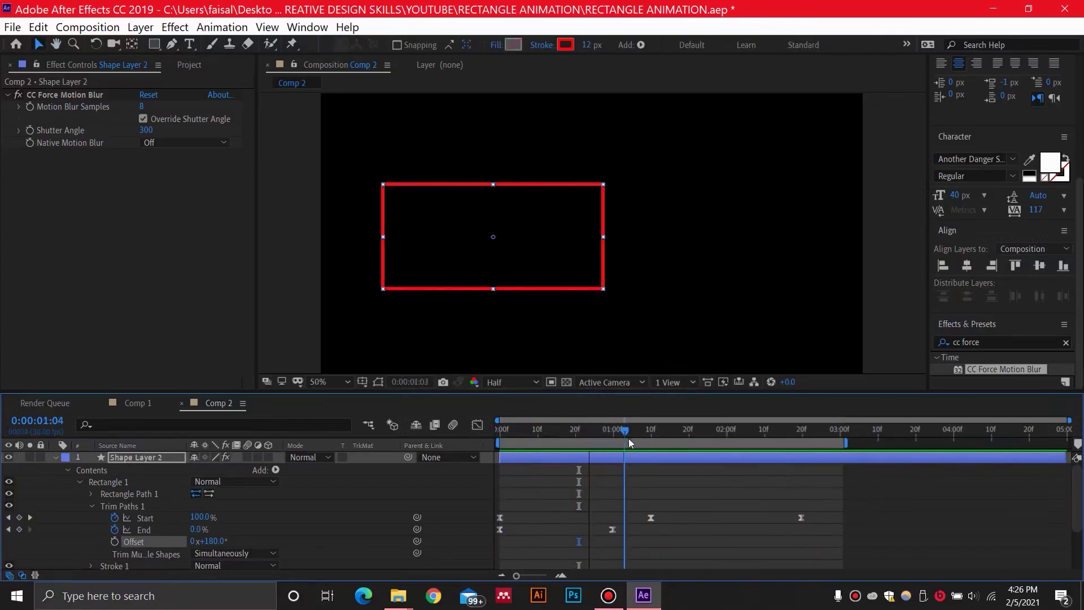
left_click(643, 436)
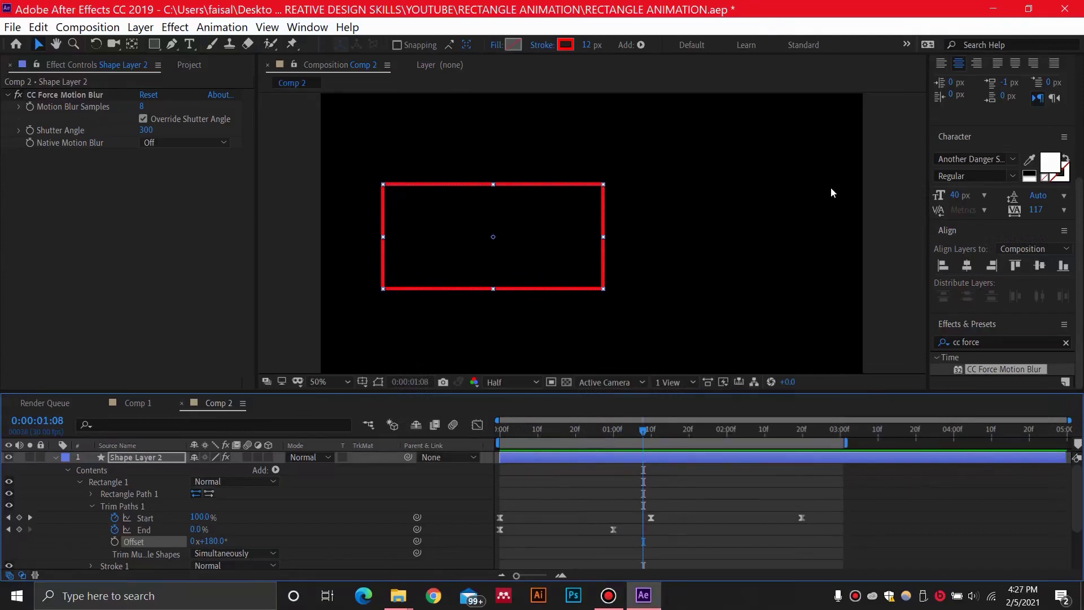
key("space")
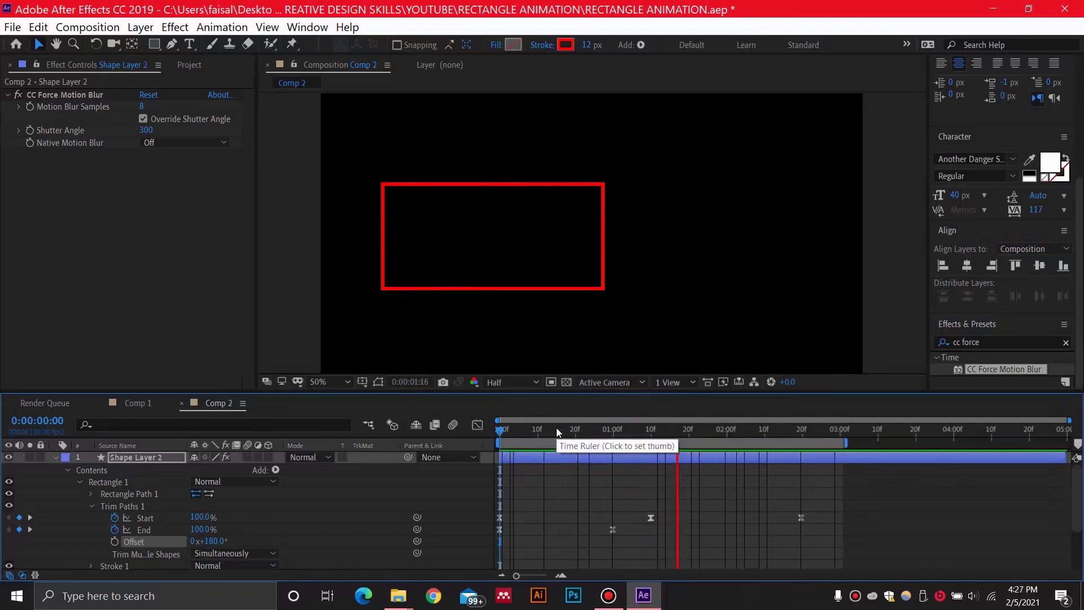
key("space")
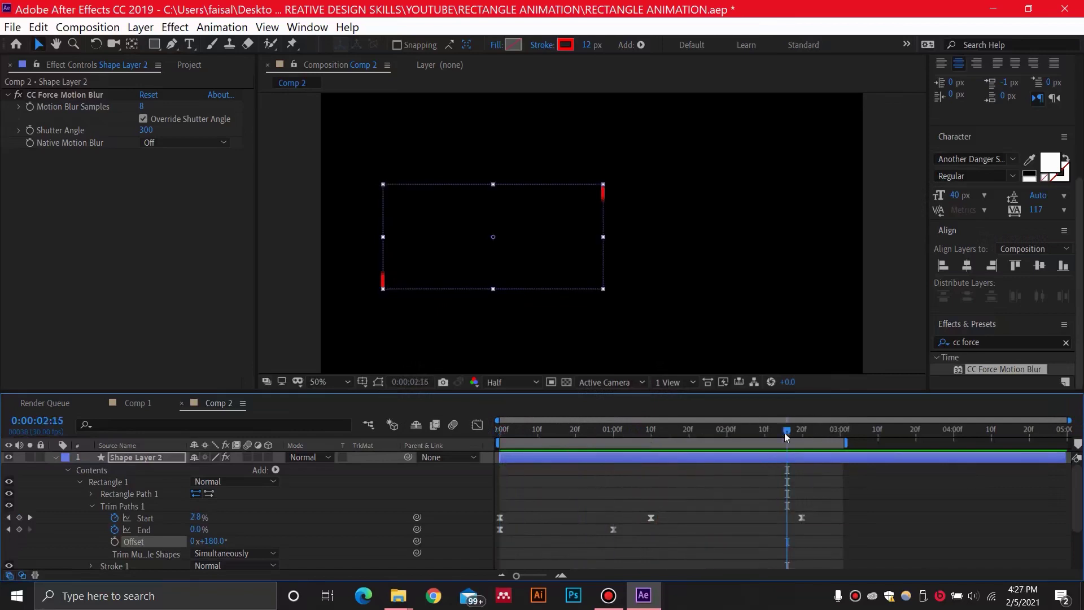
left_click_drag(784, 432, 742, 436)
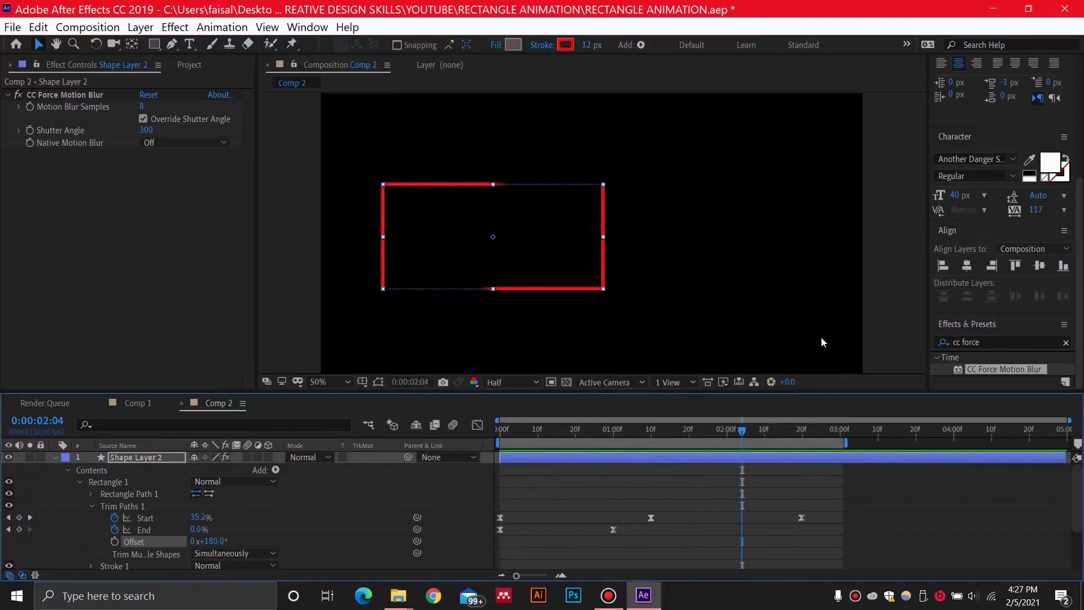